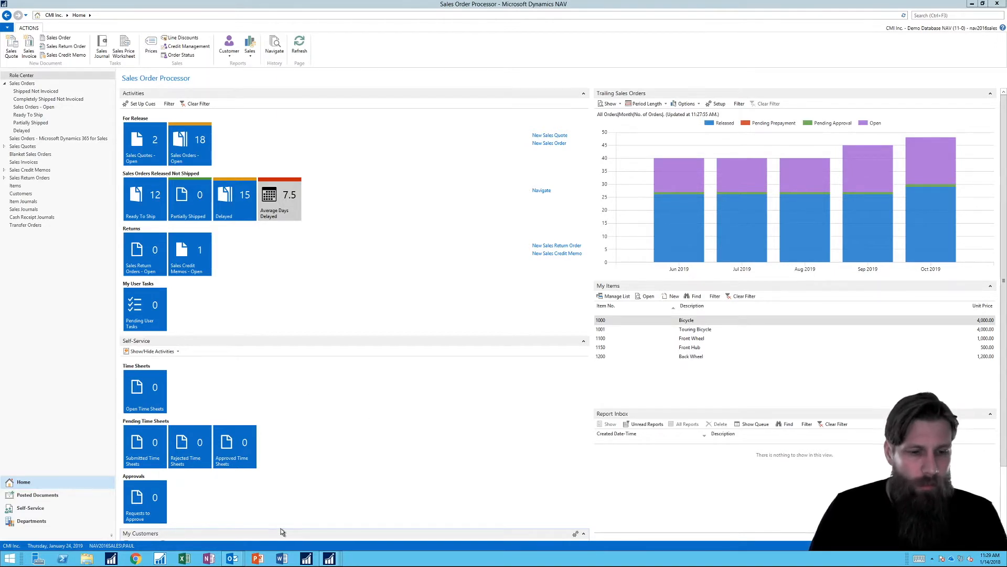
Switch to the Business Manager session and open the Approval User Setup page by searching for "approval set".
mouse_move(329, 557)
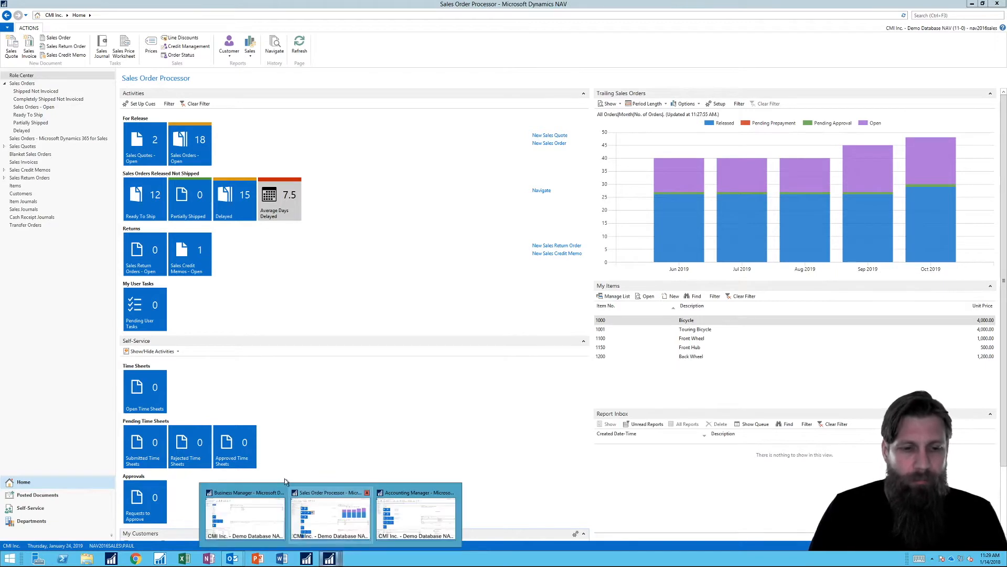
mouse_move(243, 504)
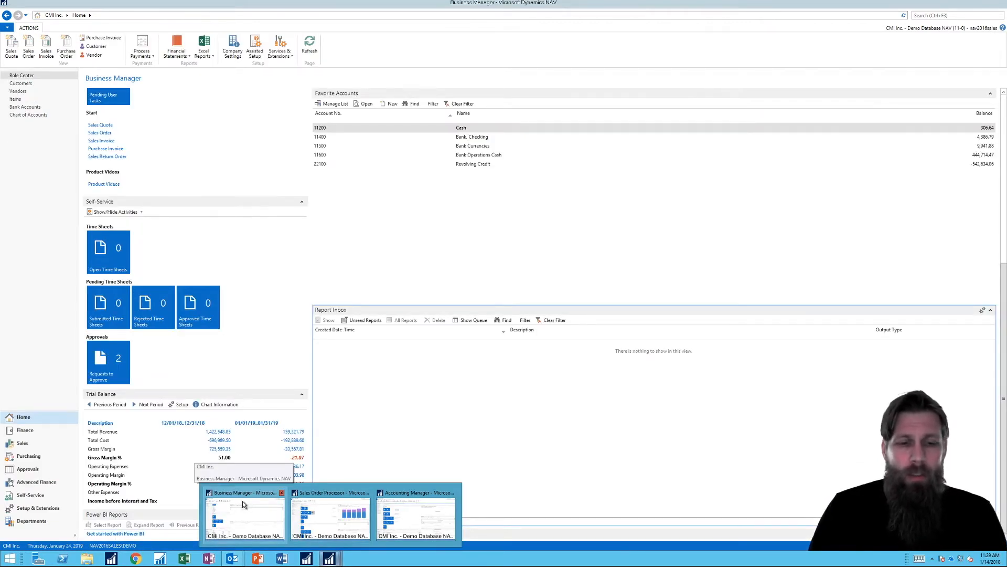
mouse_move(313, 506)
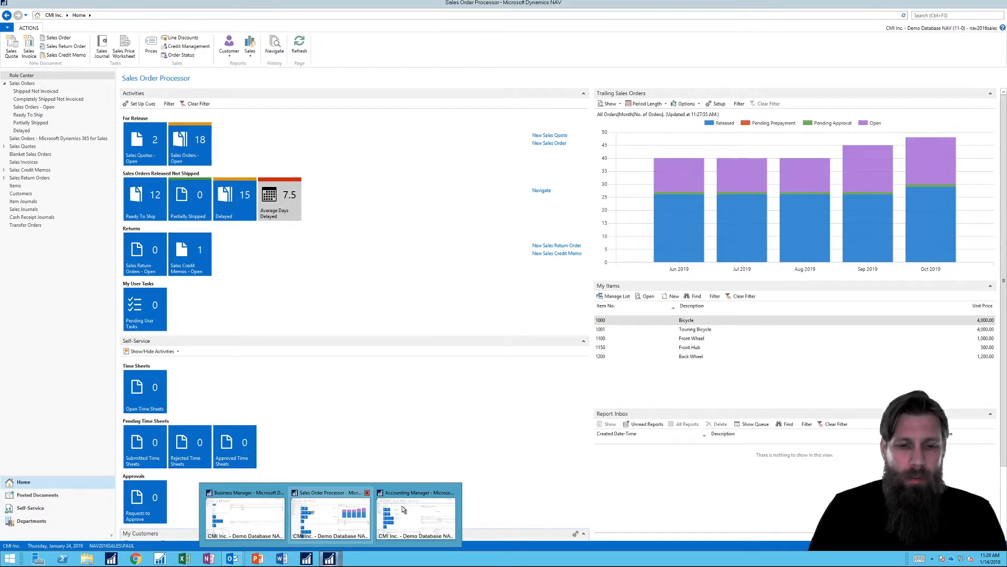
mouse_move(407, 509)
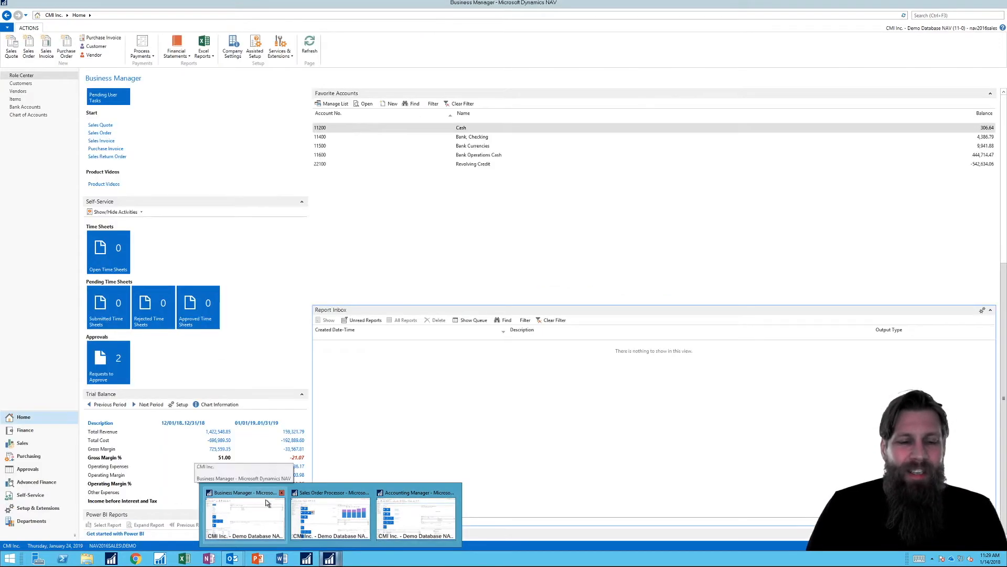
left_click(261, 502)
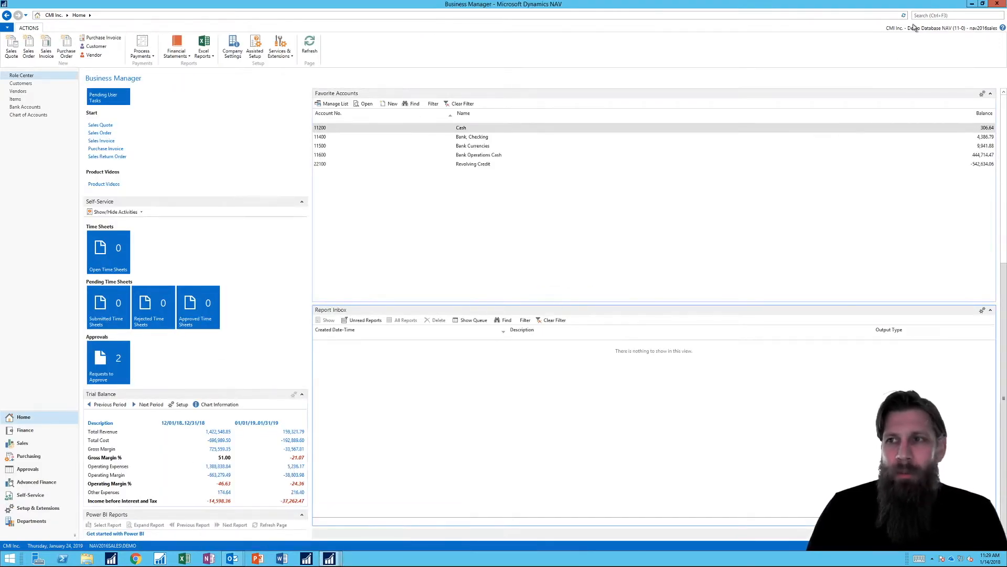
left_click(929, 16)
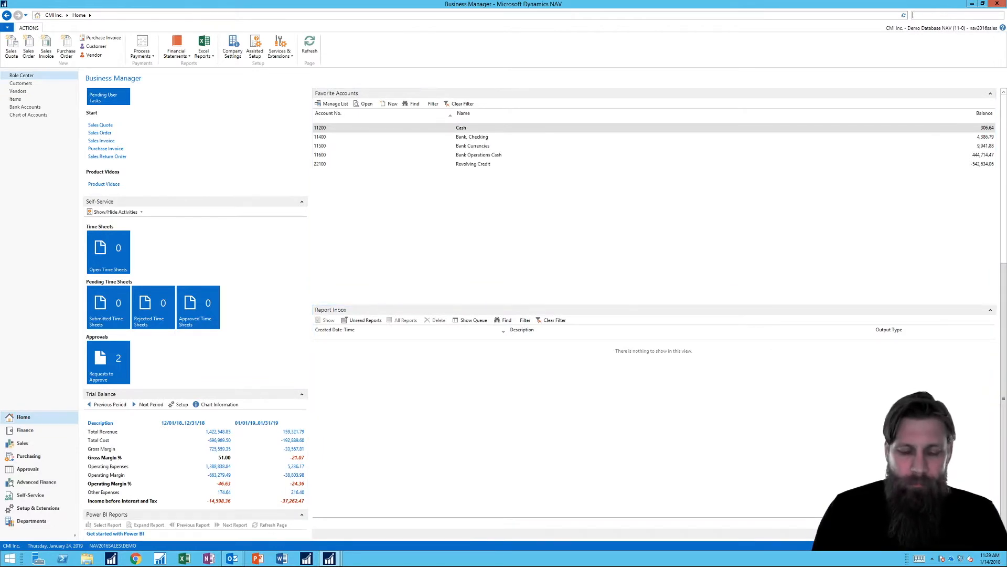
type("approval set")
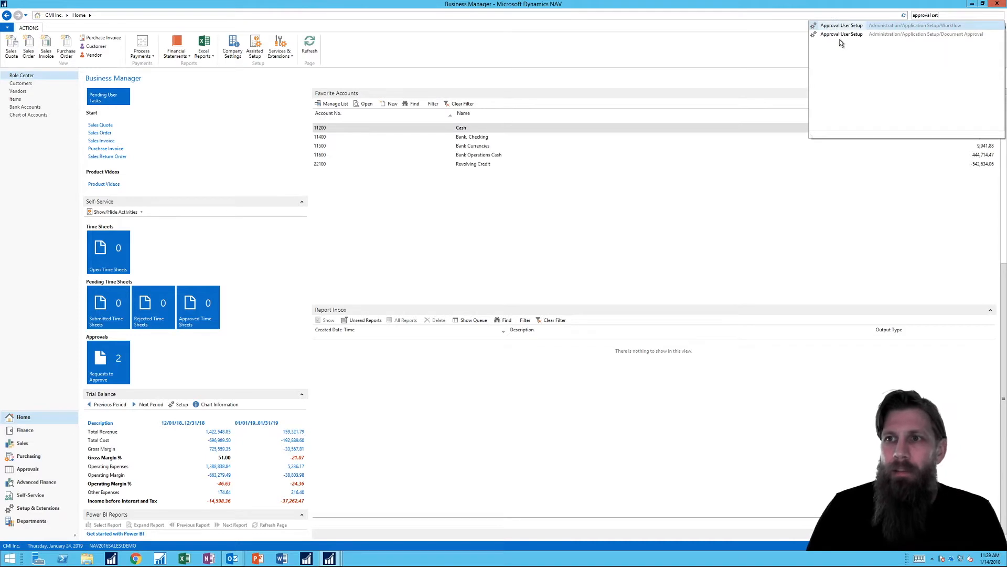
left_click(835, 38)
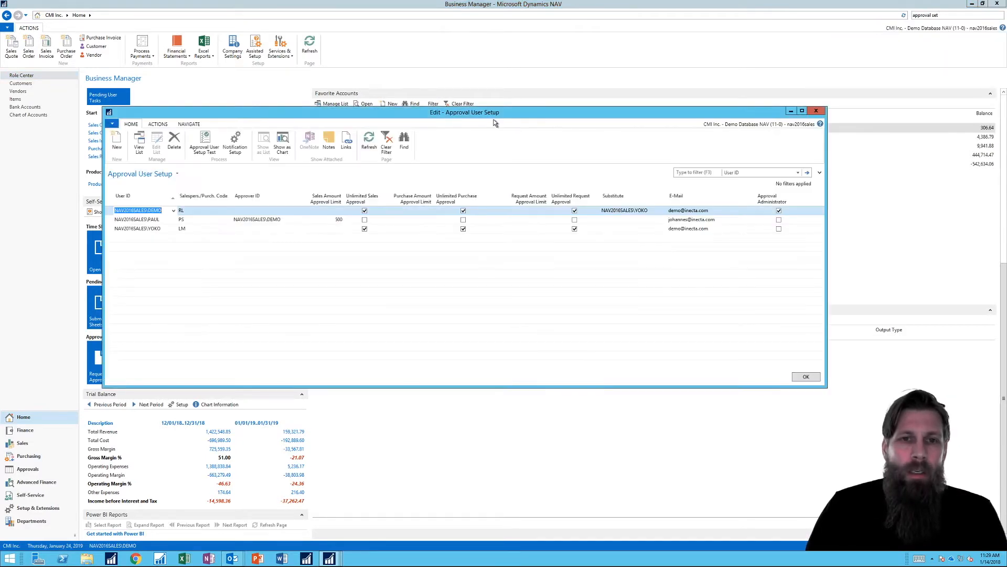
Clear and re-enter 500 as the sales amount approval limit for the user with salesperson code PS, then close the setup page.
left_click(356, 215)
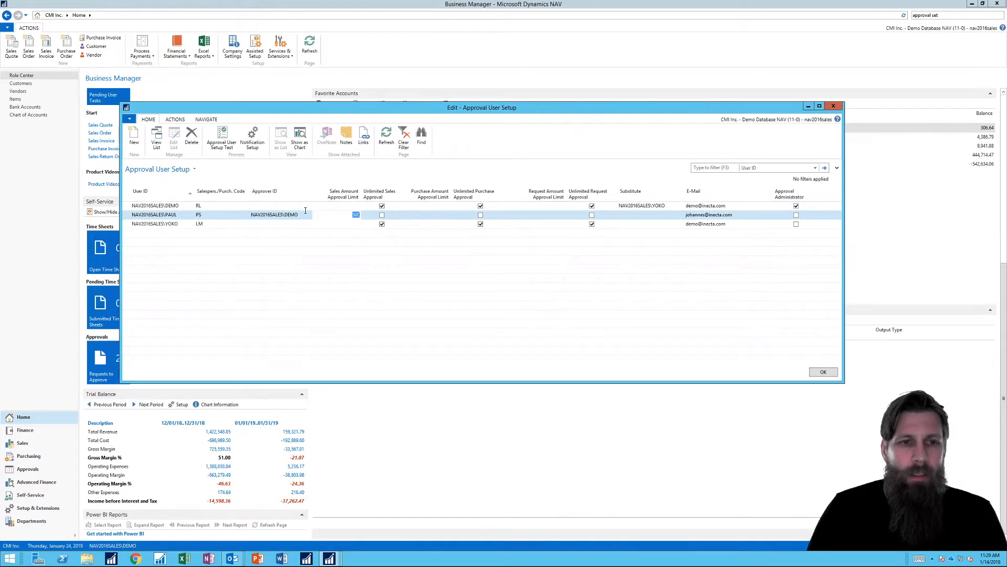
key("Delete")
key("Tab")
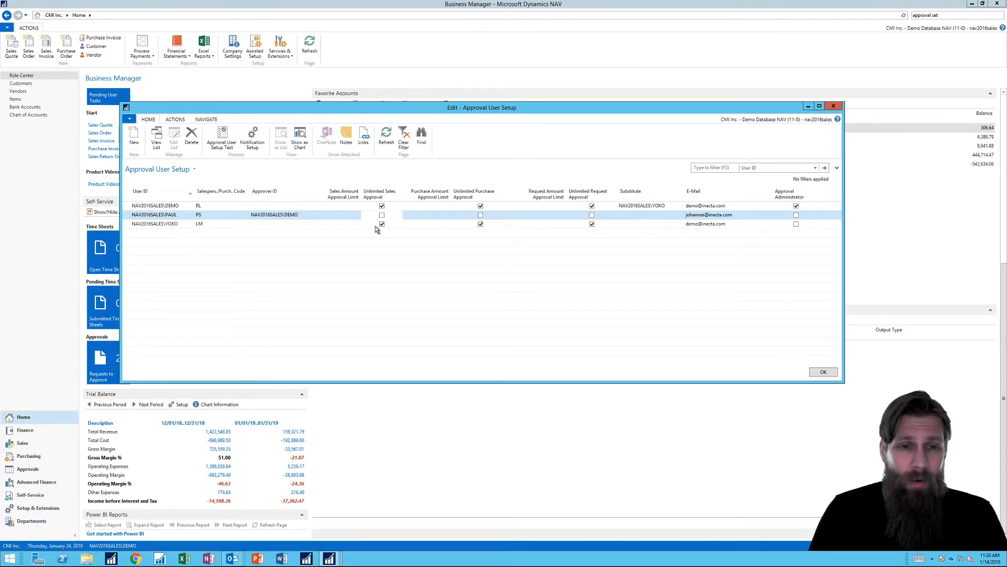
left_click(338, 218)
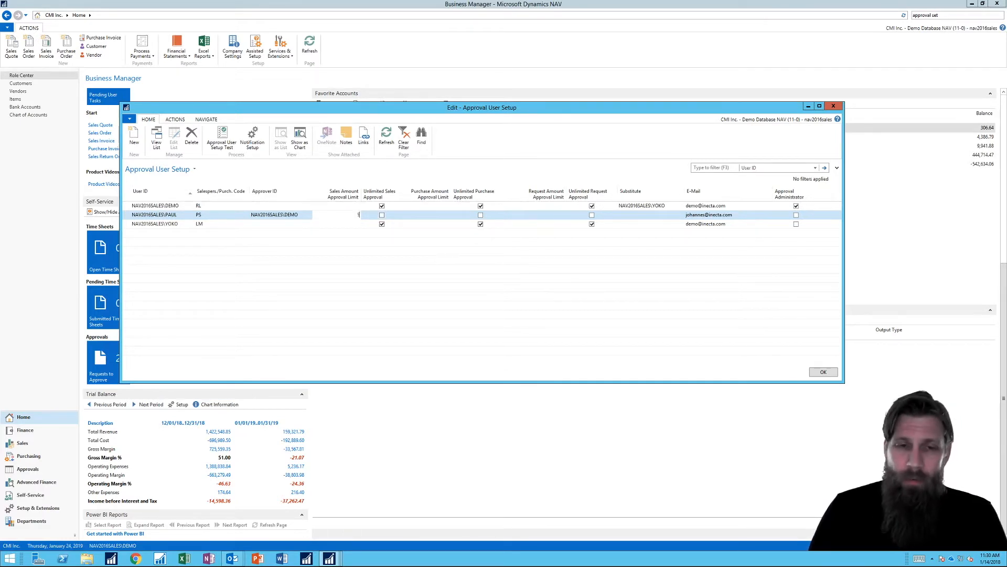
key("Tab")
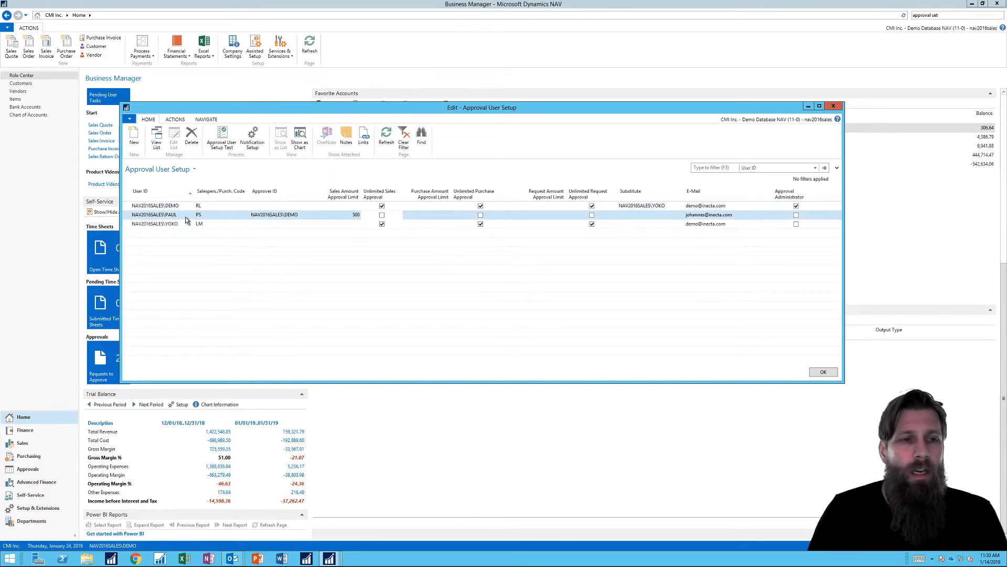
left_click(356, 223)
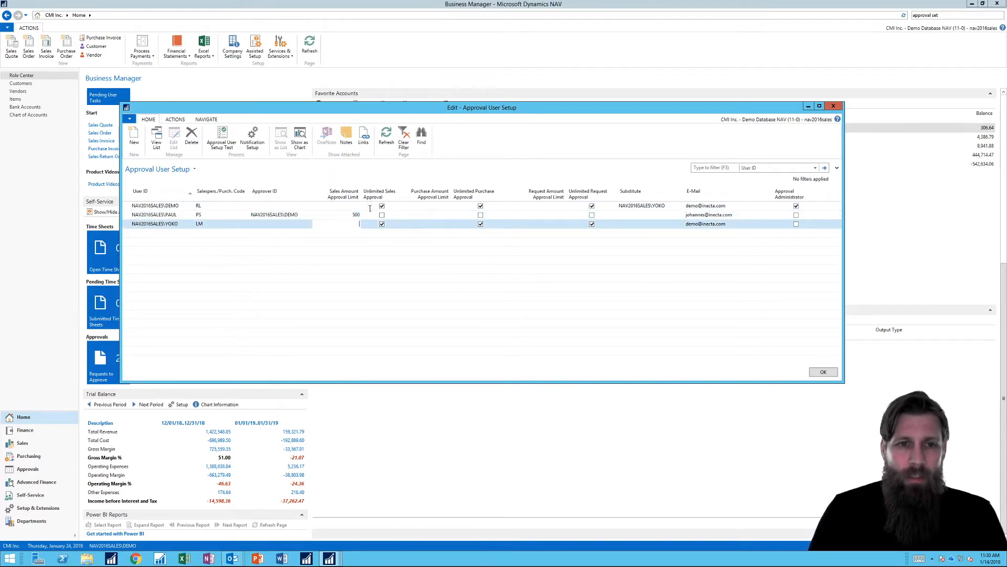
left_click(834, 107)
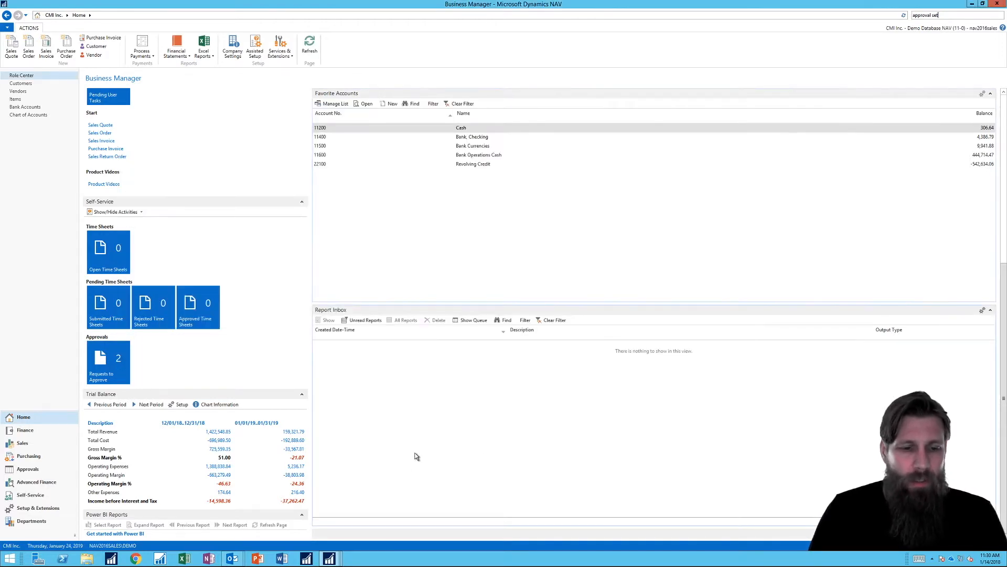
Switch to the Sales Order Processor session and create a new sales order for The Cannon Group PLC.
mouse_move(329, 561)
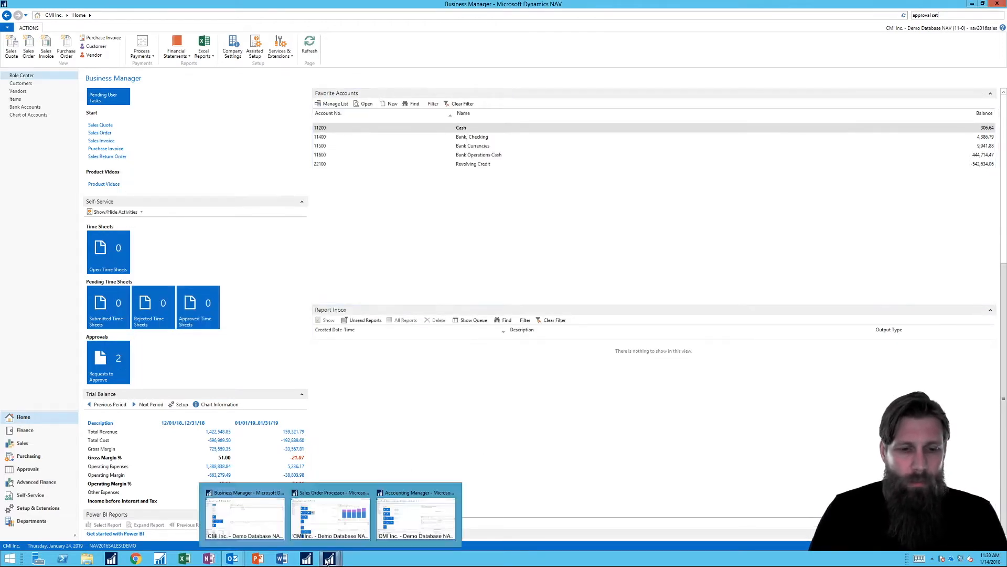
left_click(321, 523)
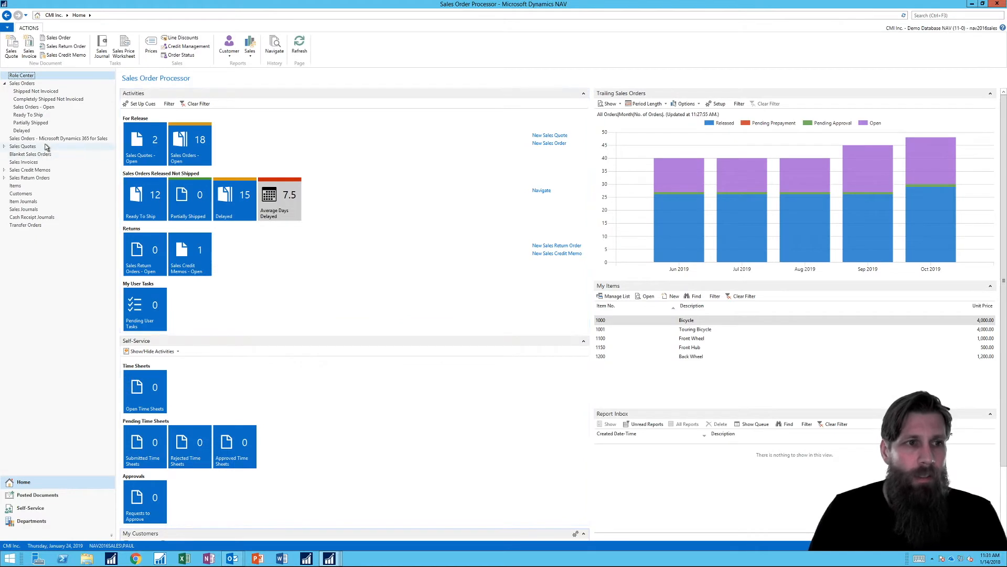
left_click(546, 142)
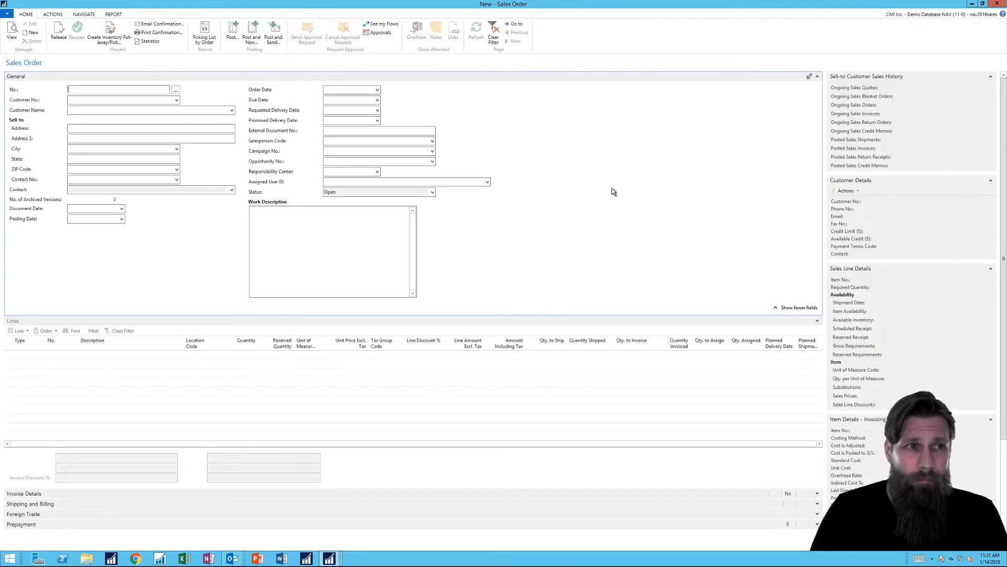
type("the cann")
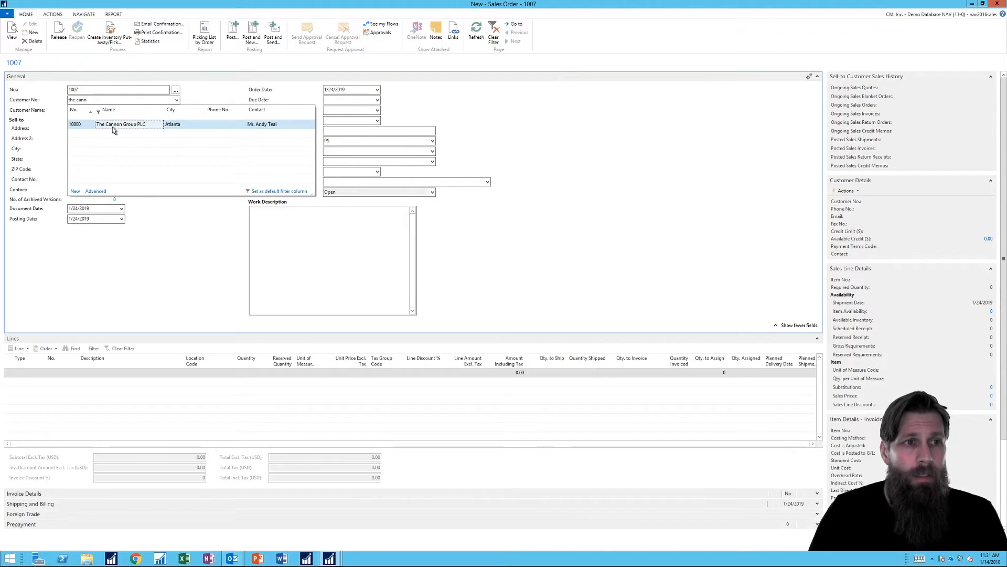
left_click(114, 131)
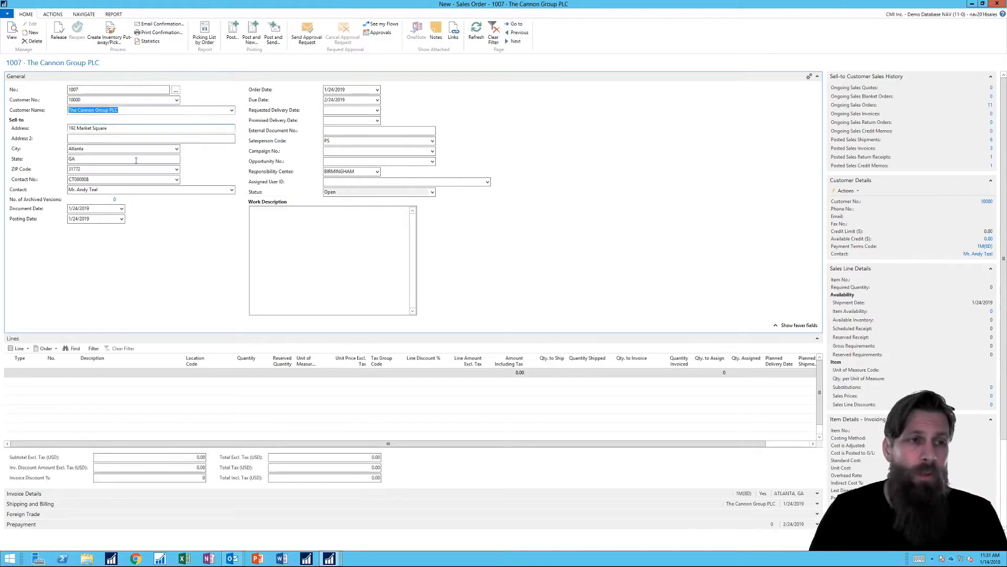
Add an Item line for the PARIS Guest Chair, black (1900-S), with quantity 1.
left_click(21, 372)
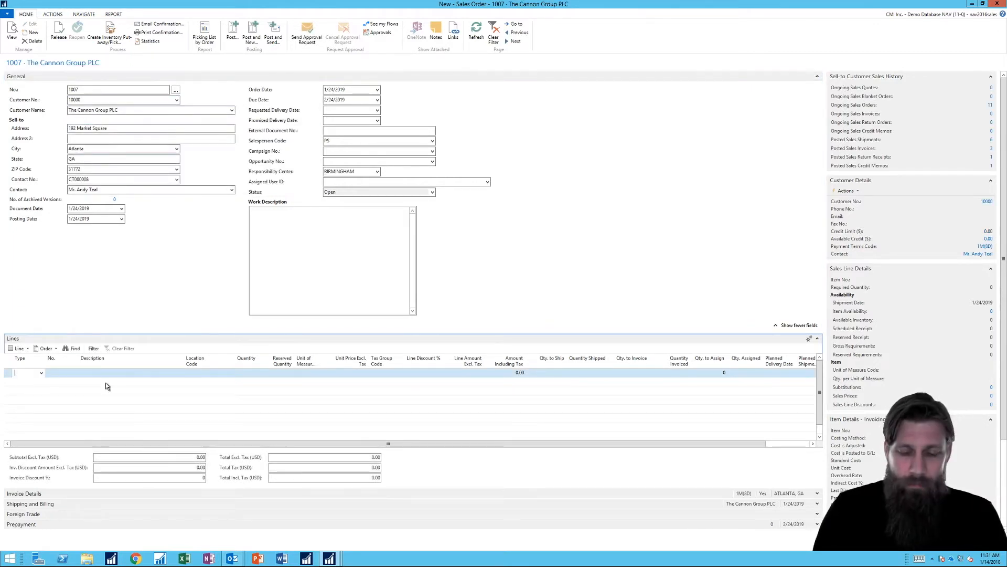
type("Item")
key("Tab")
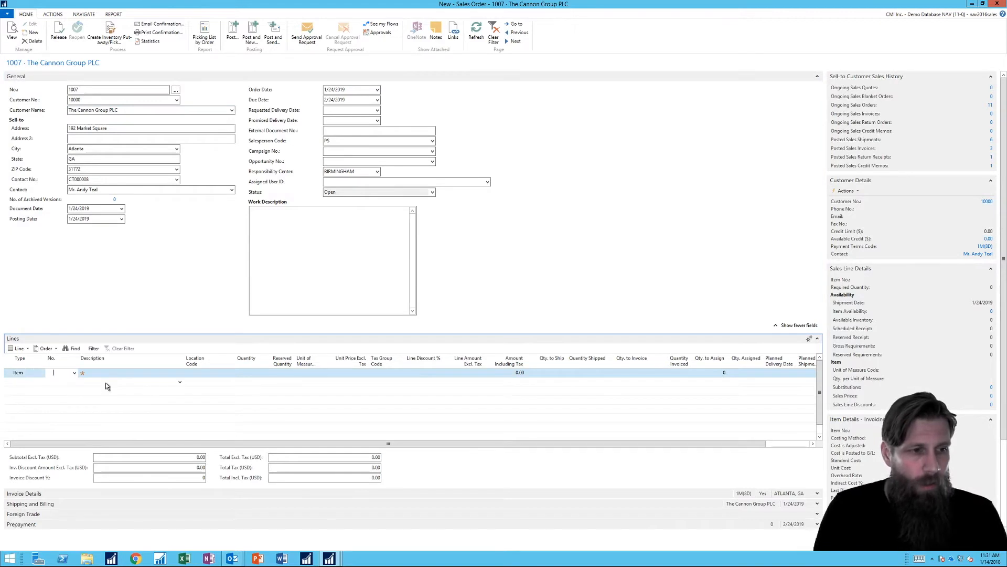
type("pari")
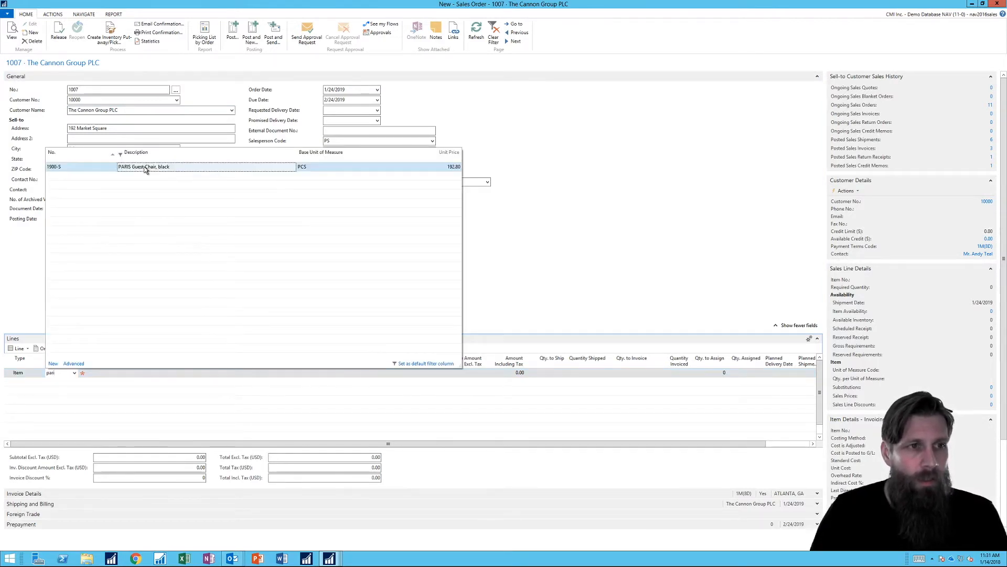
key("Tab")
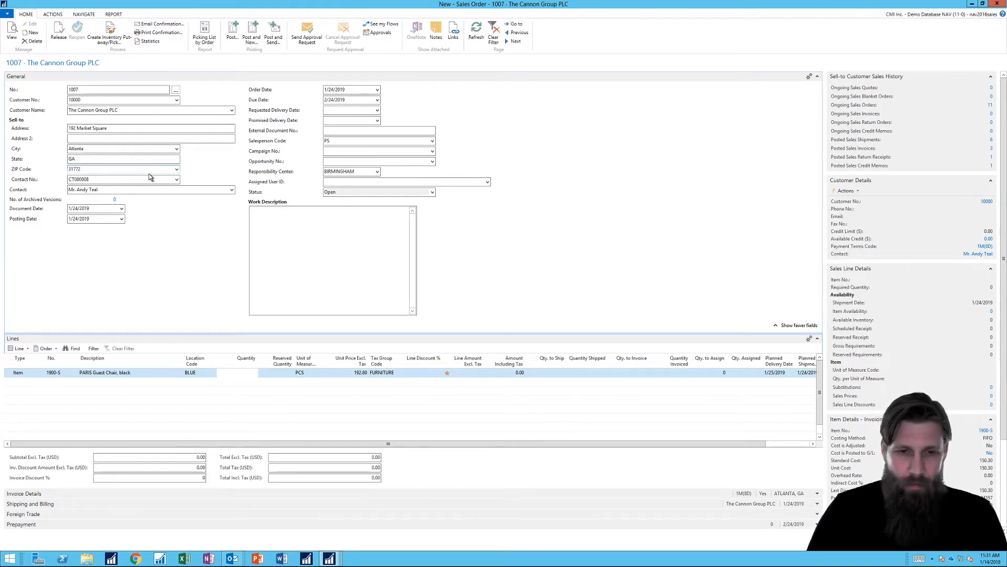
type("1")
key("Tab")
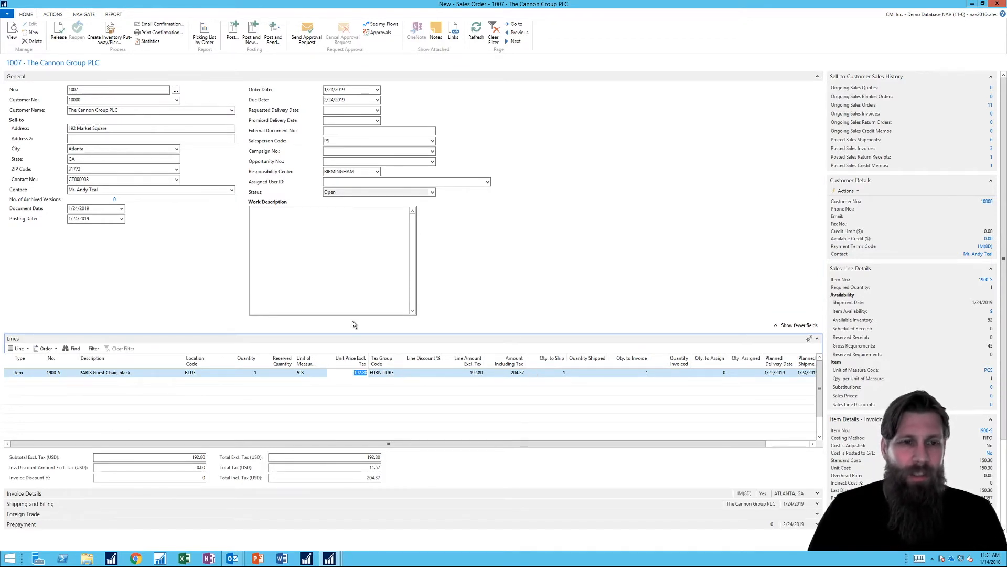
Send the sales order for approval and close it without posting.
left_click(308, 35)
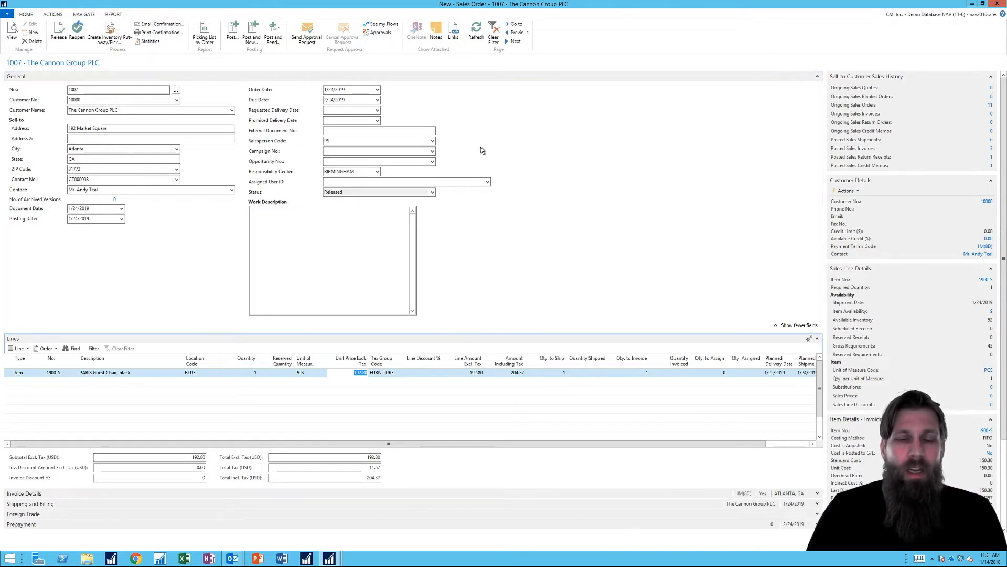
left_click(997, 4)
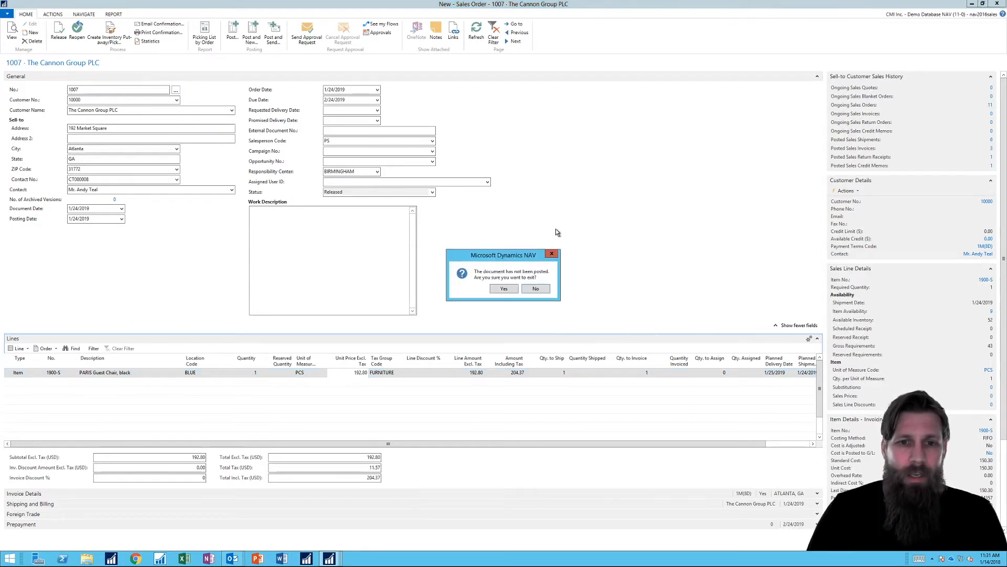
left_click(503, 289)
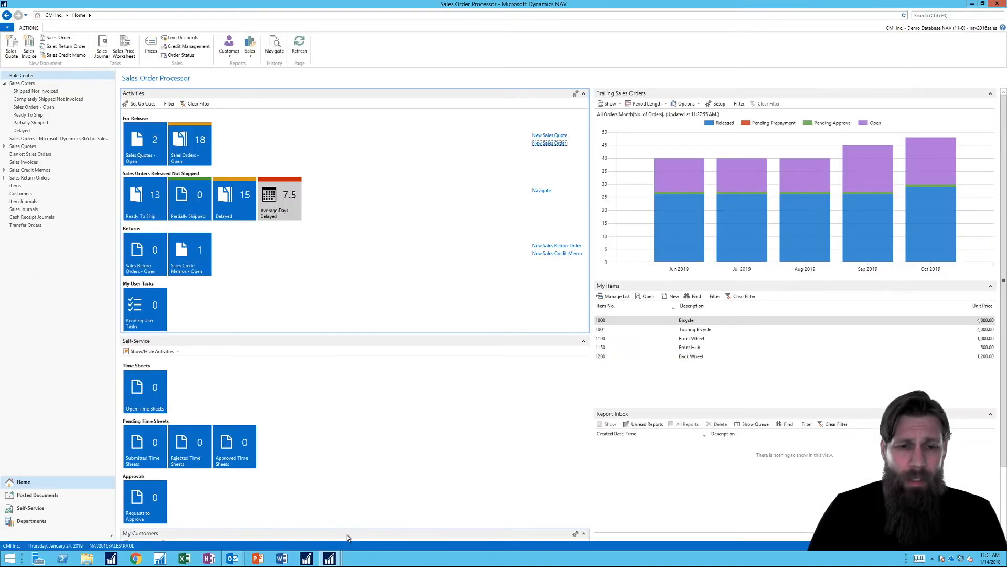
Return to the Business Manager session and reopen the Approval User Setup page.
mouse_move(328, 562)
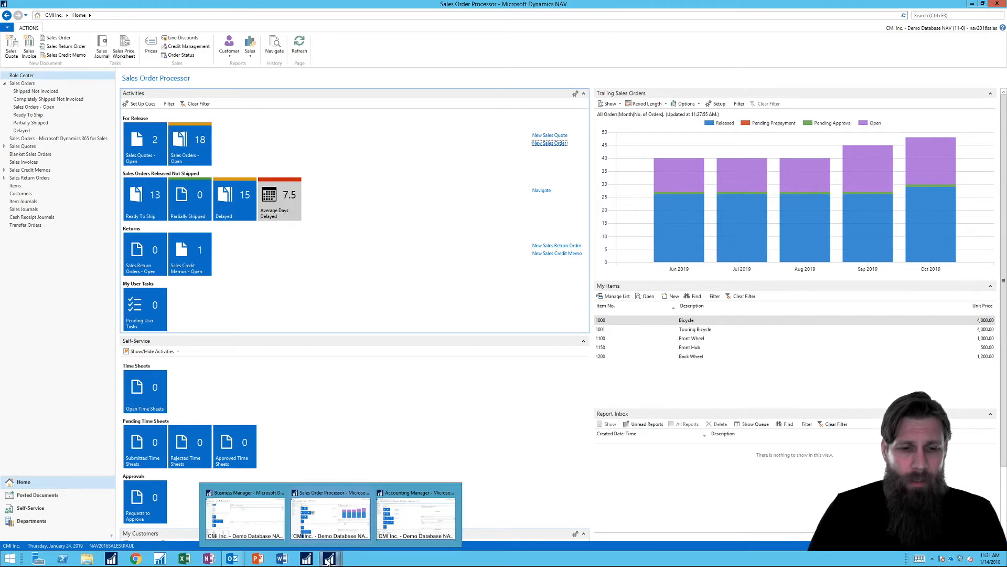
left_click(276, 521)
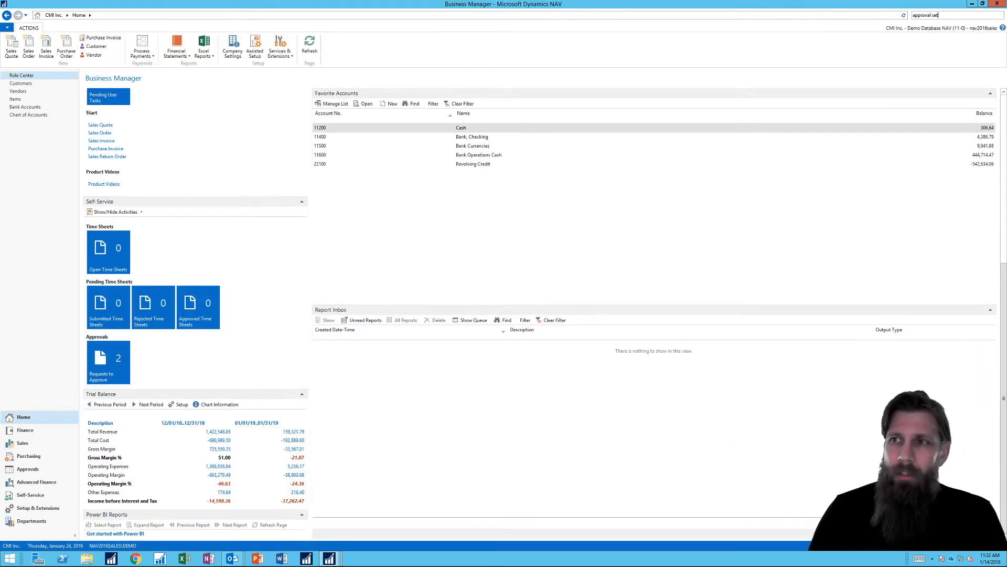
left_click(949, 14)
left_click(834, 35)
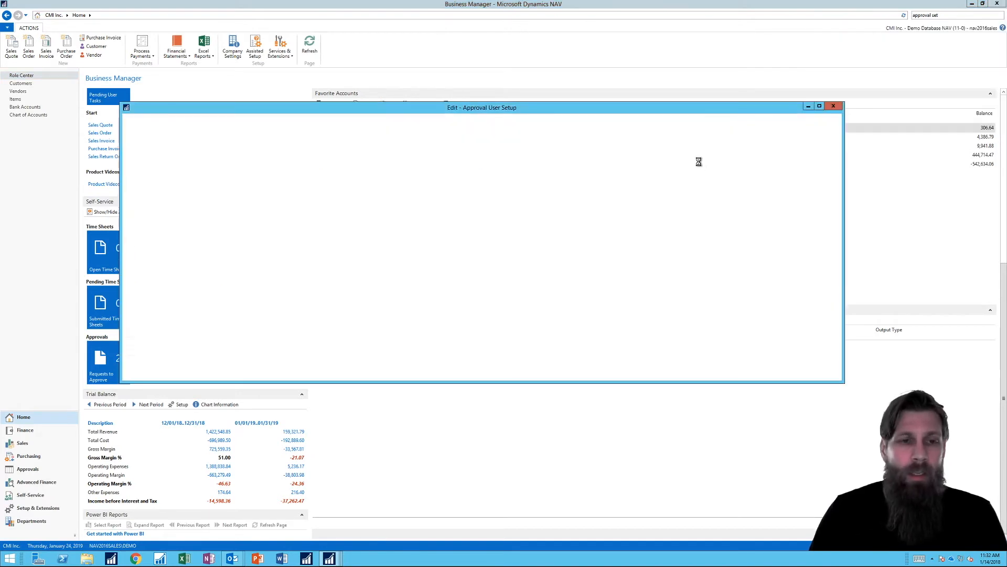
Turn off unlimited sales approval for the DEMO user and set that user's sales amount approval limit to 5000.
left_click(345, 216)
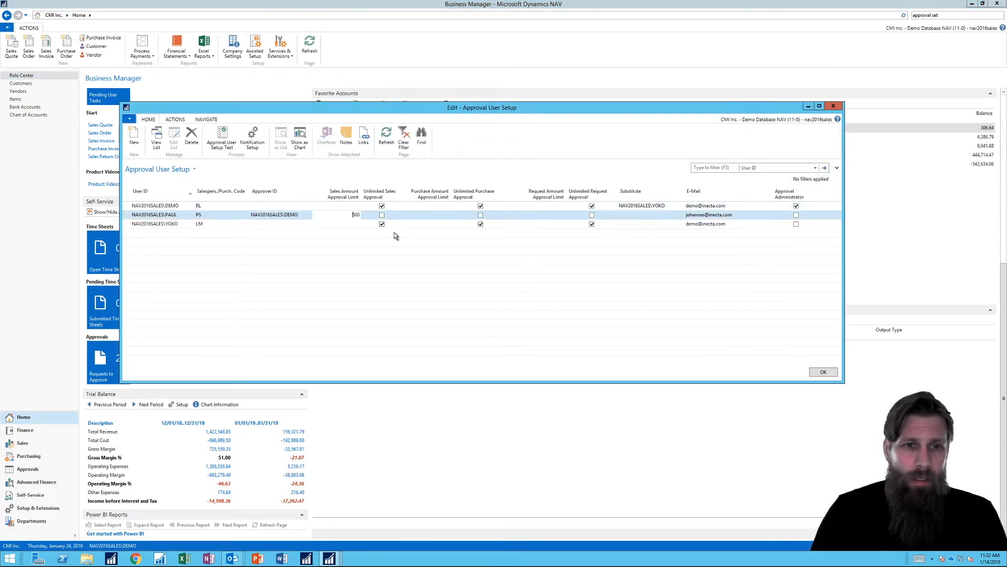
left_click(383, 206)
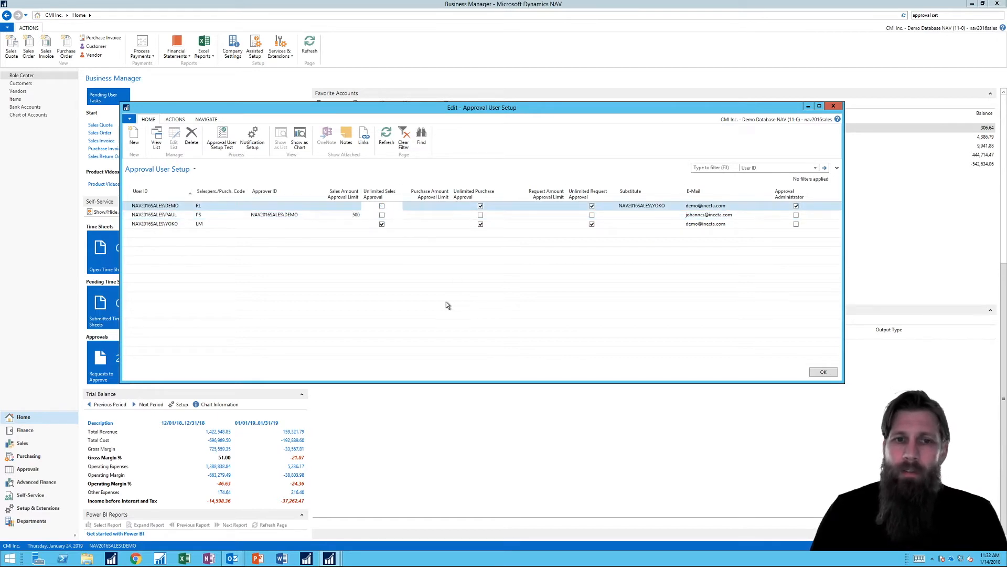
left_click(350, 206)
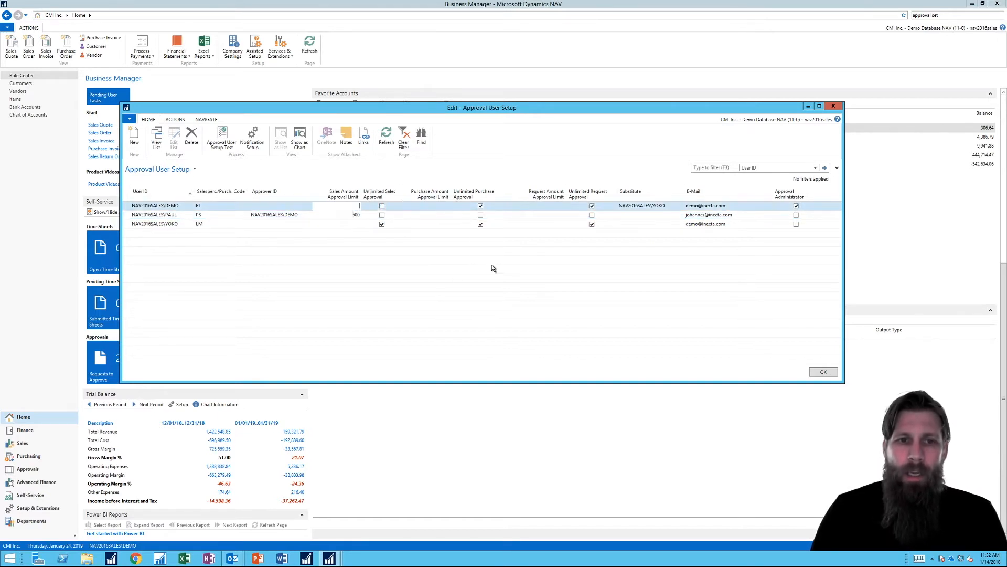
type("5000")
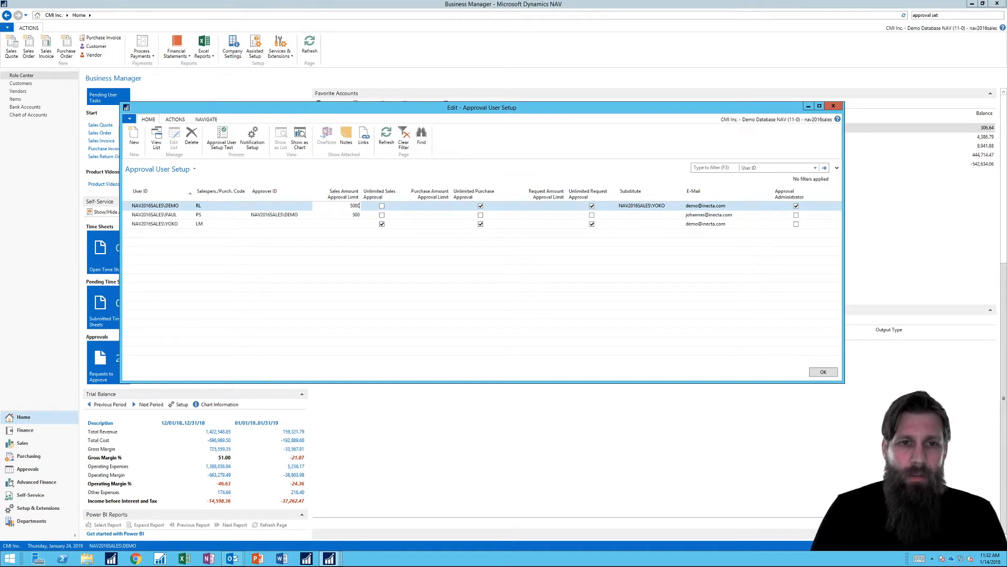
key("Tab")
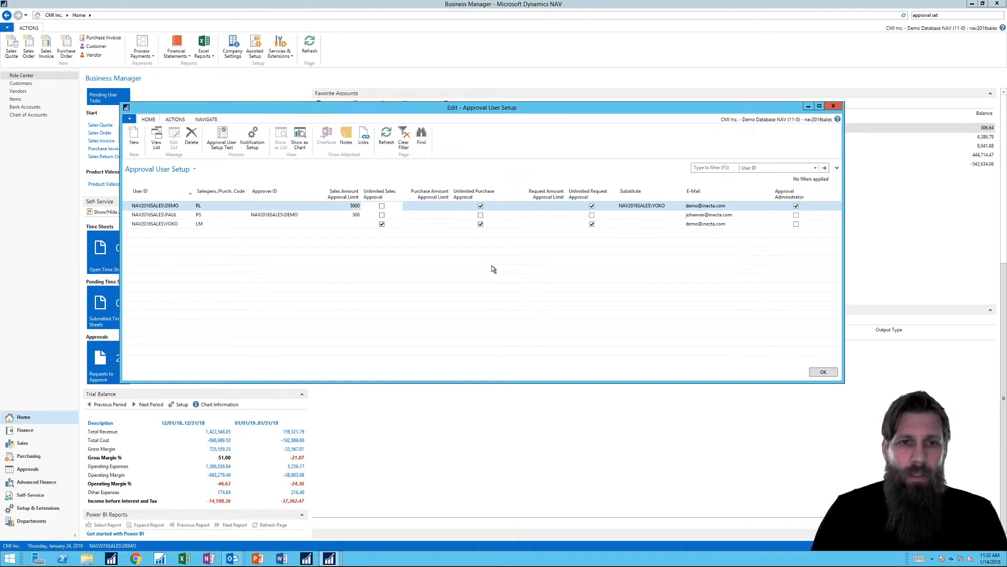
Set the DEMO user's Approver ID to the user with salesperson code LM.
key("shift+Tab")
key("shift+Tab")
key("shift+Tab")
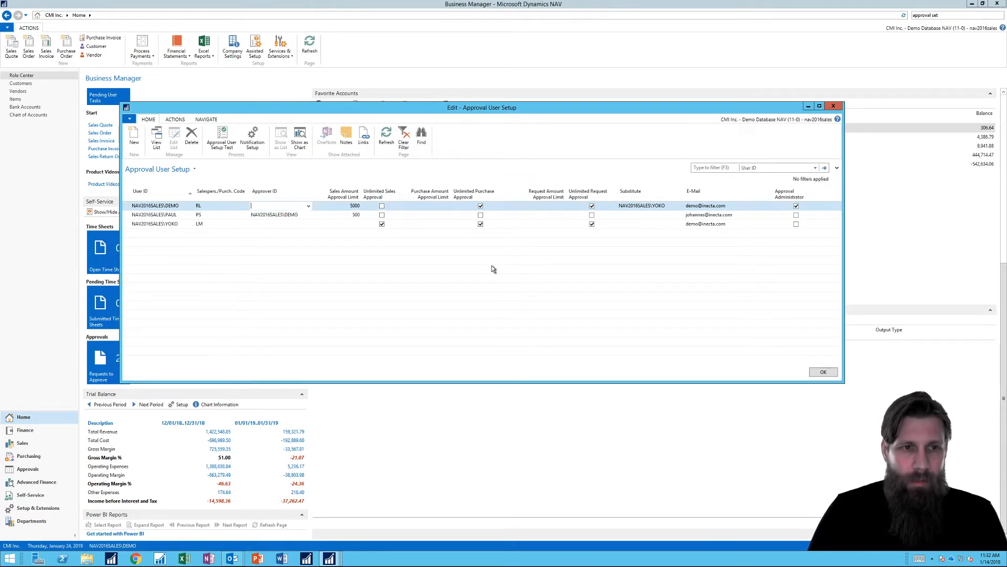
key("Tab")
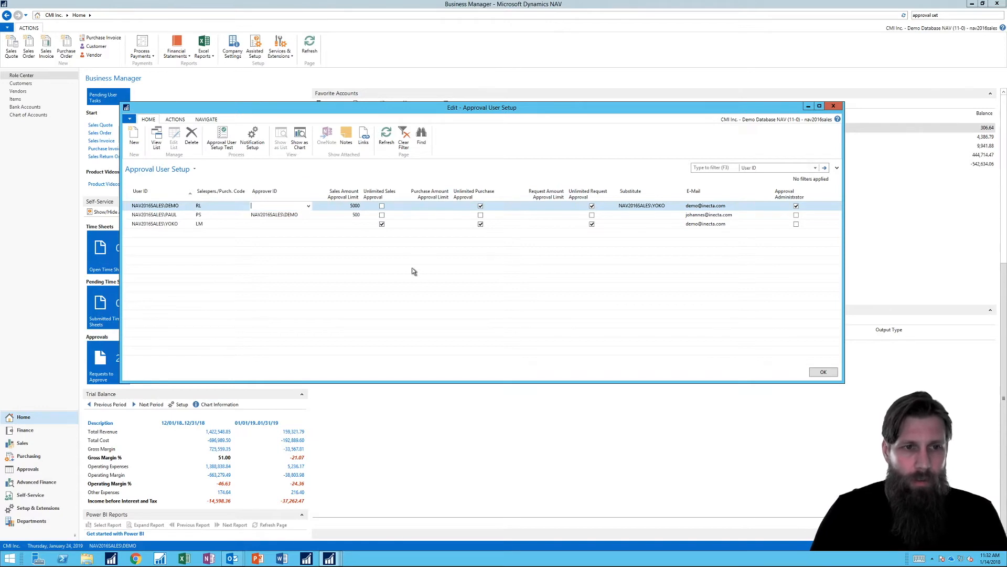
left_click(308, 206)
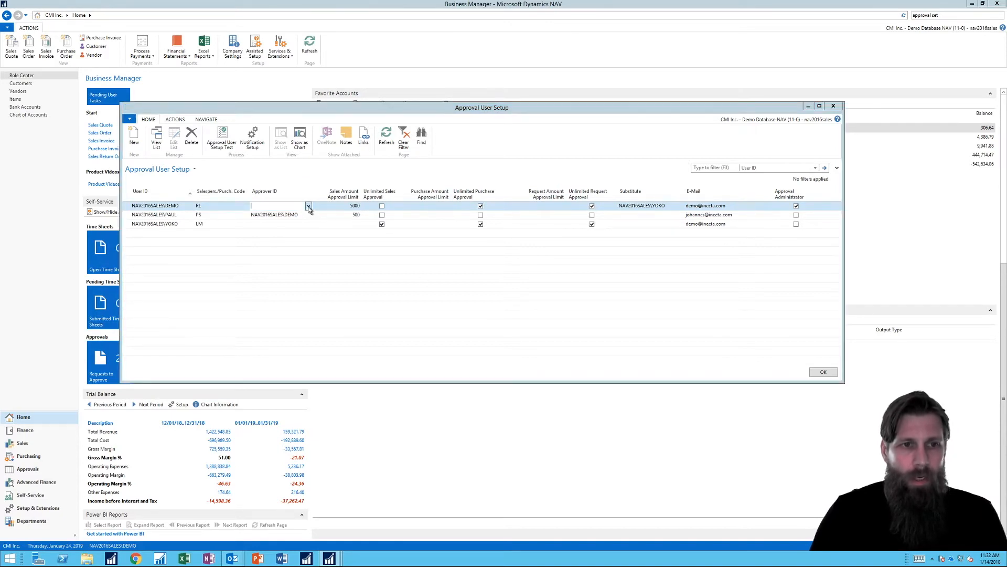
left_click(168, 214)
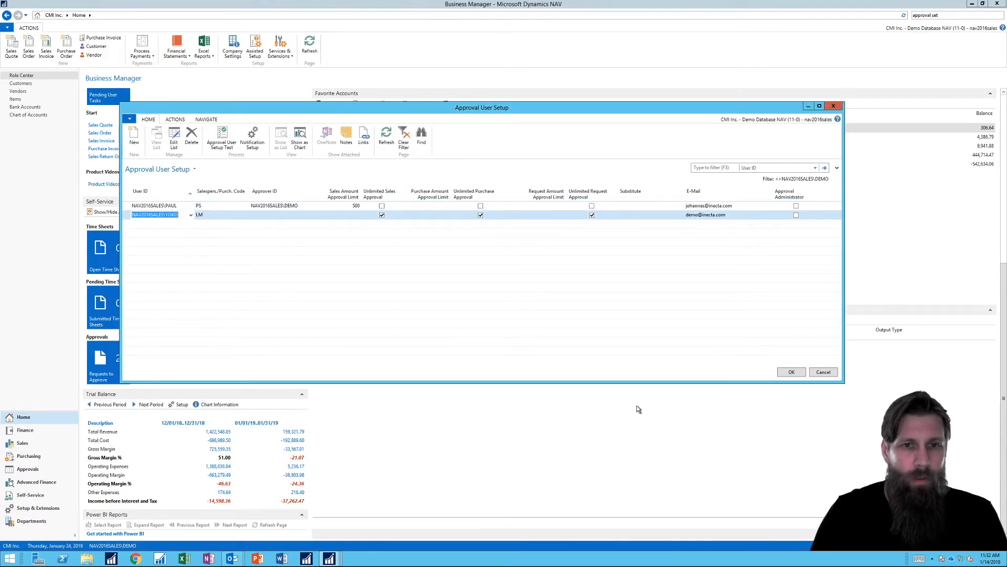
left_click(792, 373)
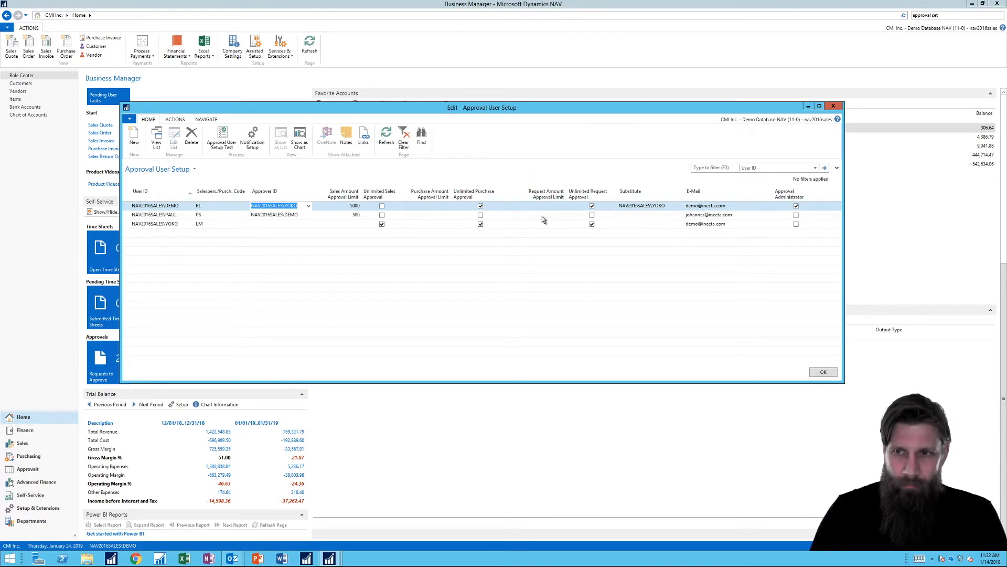
Try to make the user with salesperson code LM an approval administrator, and revert the setting.
left_click(797, 225)
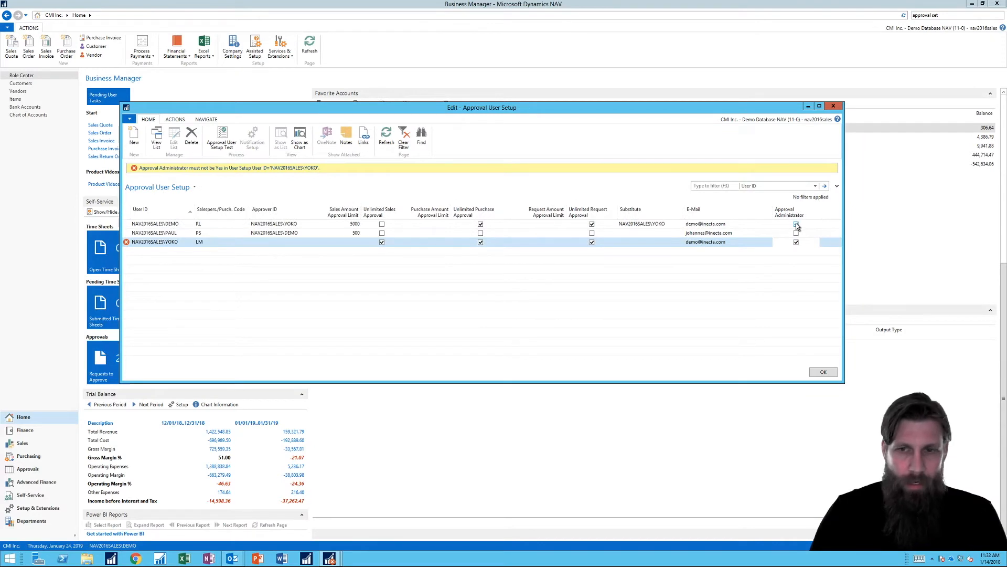
left_click(797, 225)
left_click(796, 242)
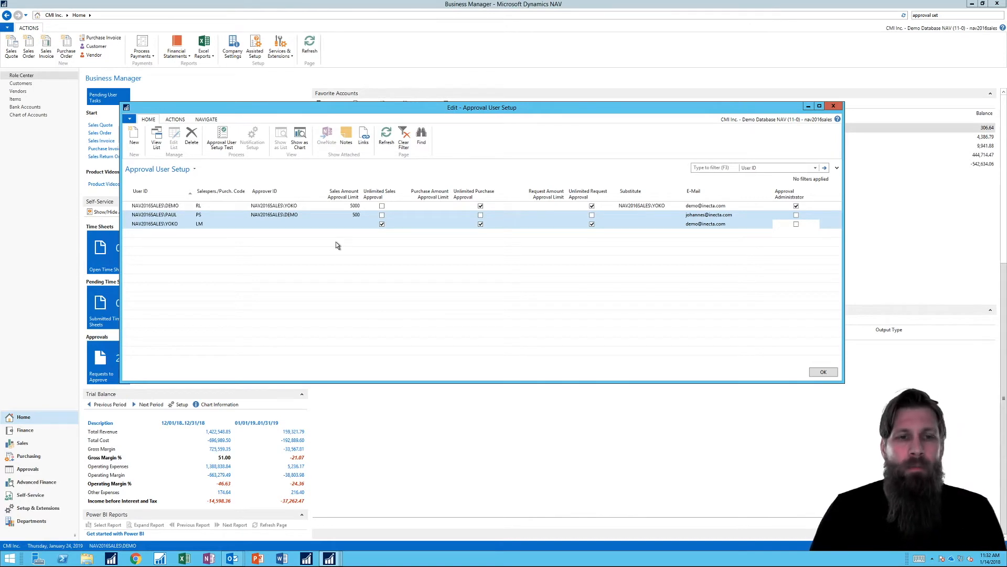
Review the approvers and sales amount approval limits in the user list, and close the Approval User Setup page.
left_click(304, 218)
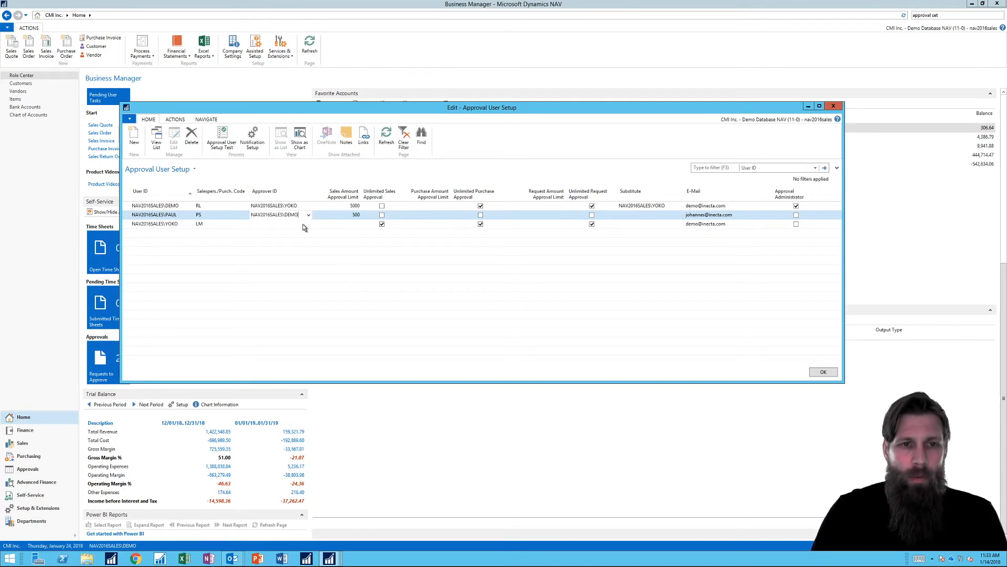
left_click(359, 226)
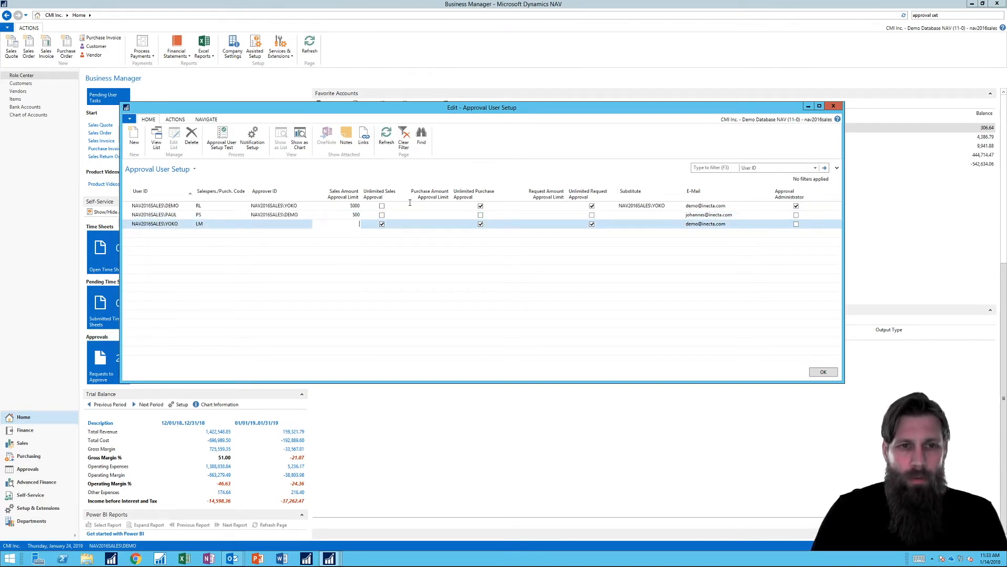
left_click(833, 106)
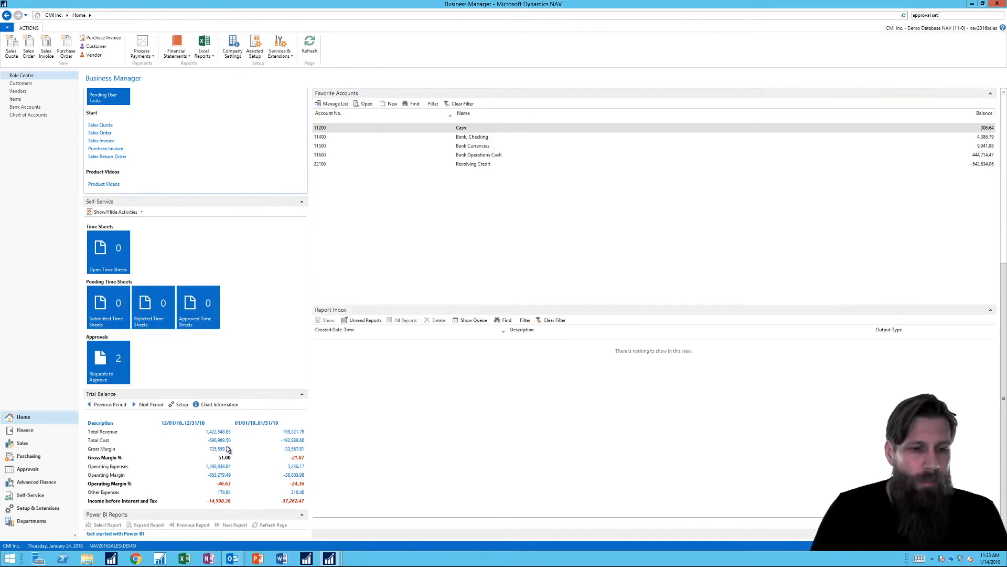
Switch to the Sales Order Processor session and create a new sales order for The Cannon Group PLC.
mouse_move(329, 558)
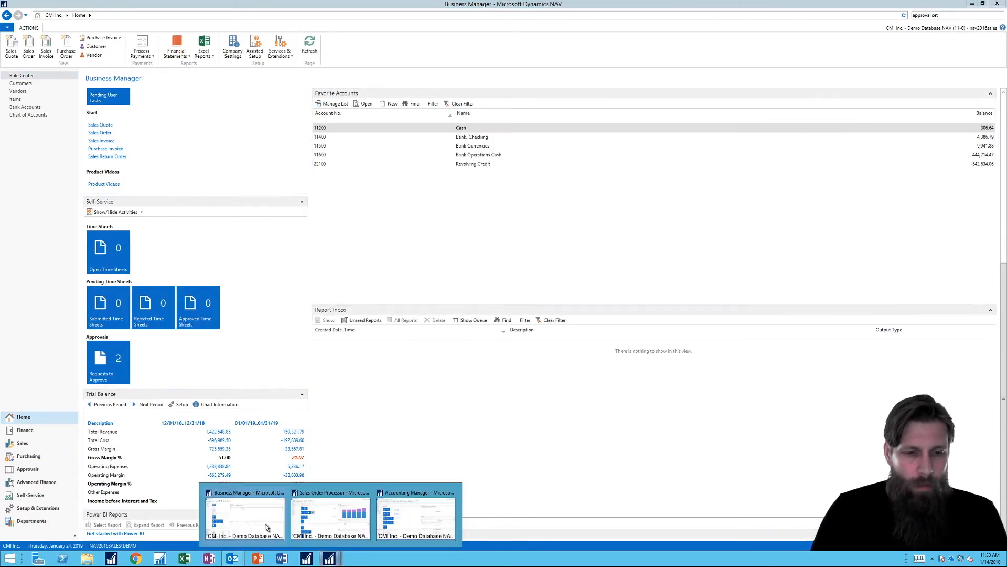
left_click(320, 507)
left_click(548, 145)
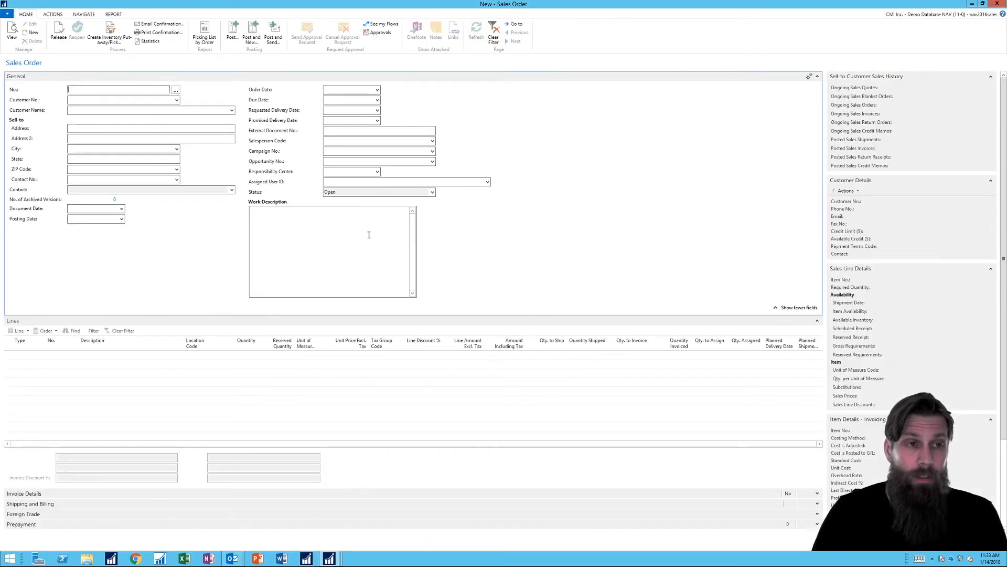
key("Tab")
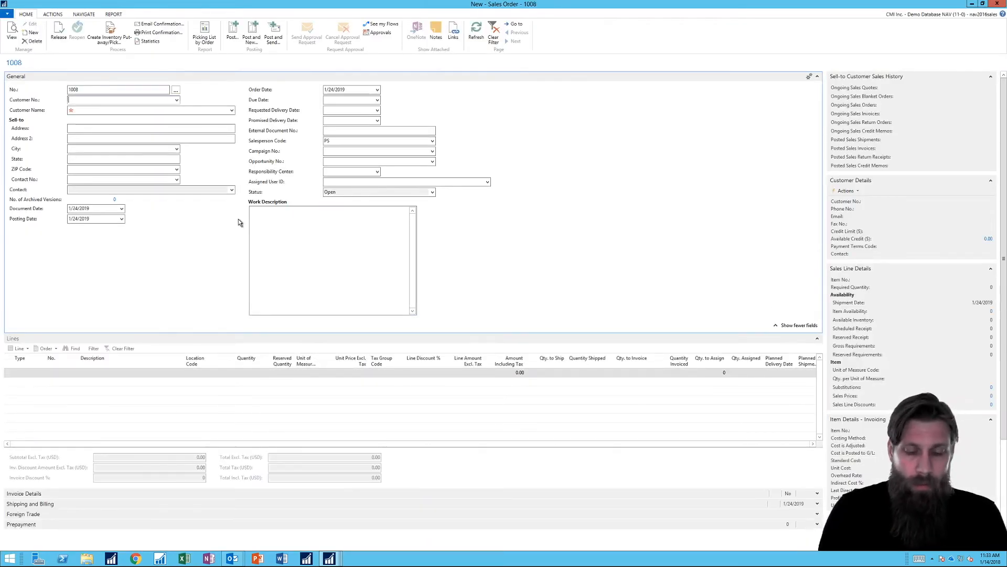
type("the can")
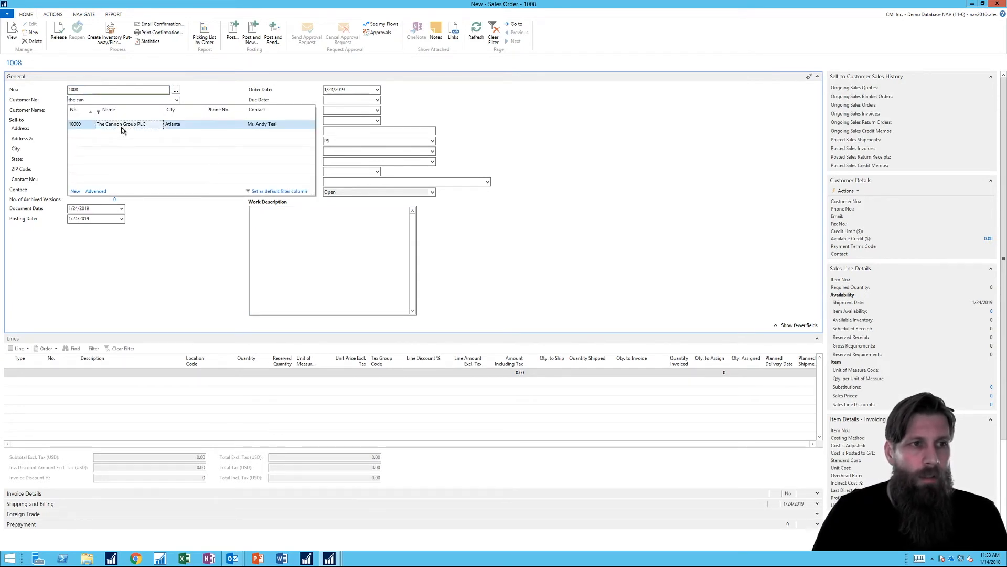
left_click(121, 127)
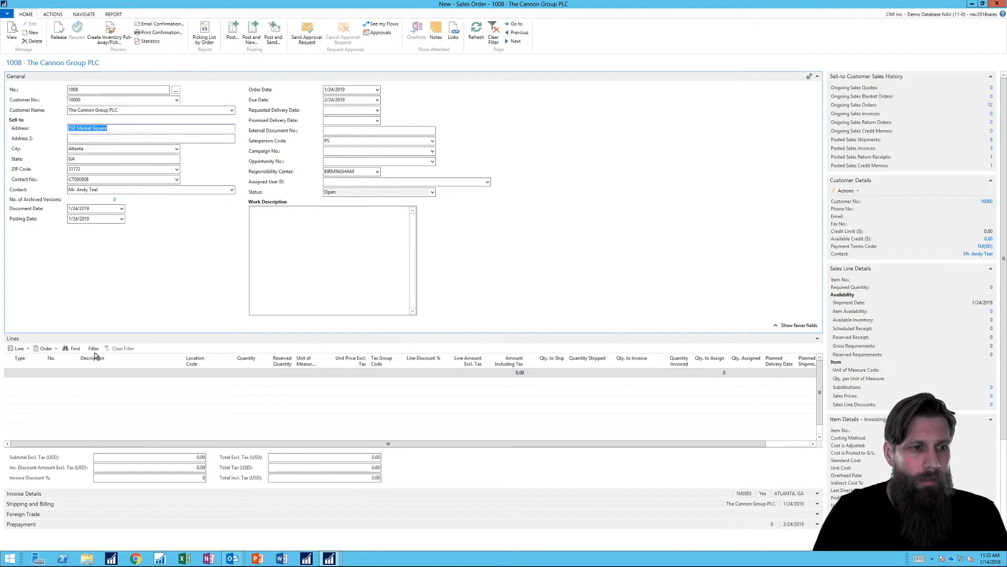
Add an Item line to the sales order for the PARIS Guest Chair, black (1900-S), with quantity 100.
left_click(22, 382)
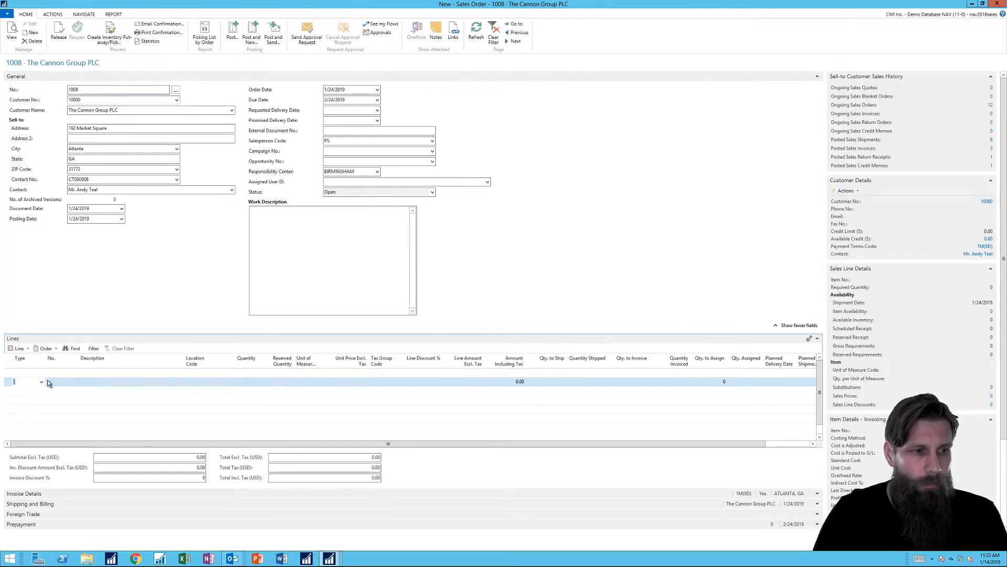
type("i")
key("Tab")
type("par")
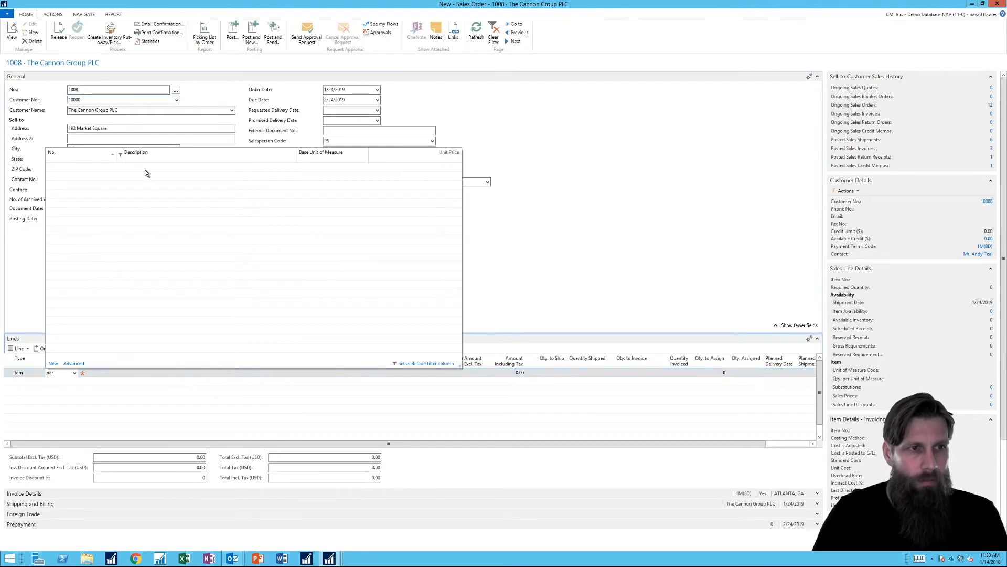
left_click(145, 168)
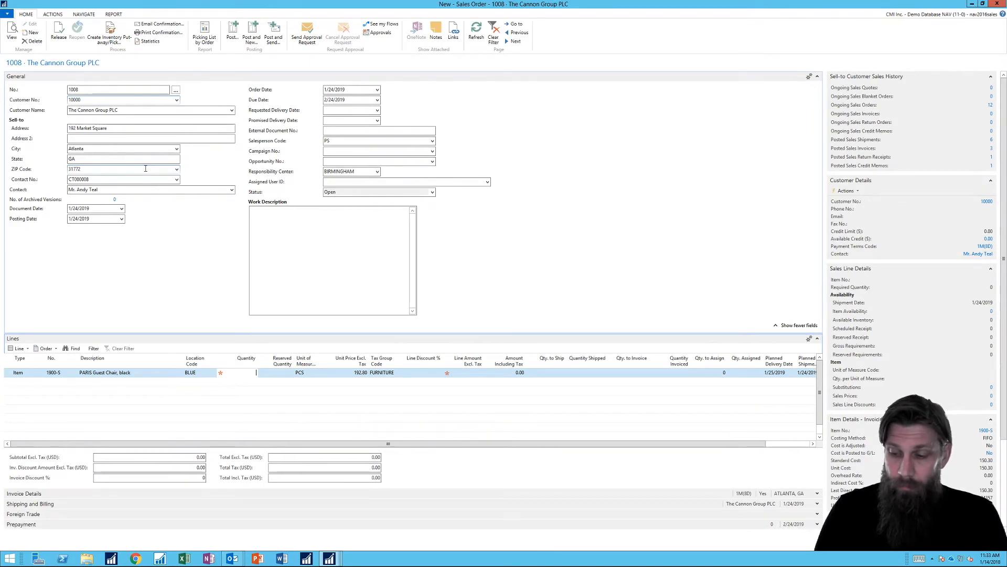
key("Return")
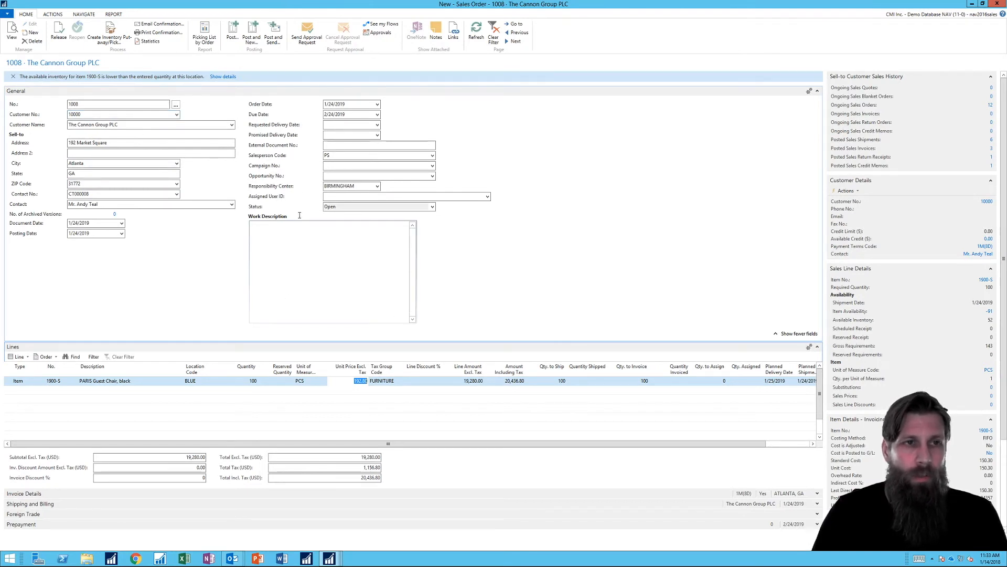
Send an approval request for The Cannon Group PLC order and exit it without posting.
left_click(305, 36)
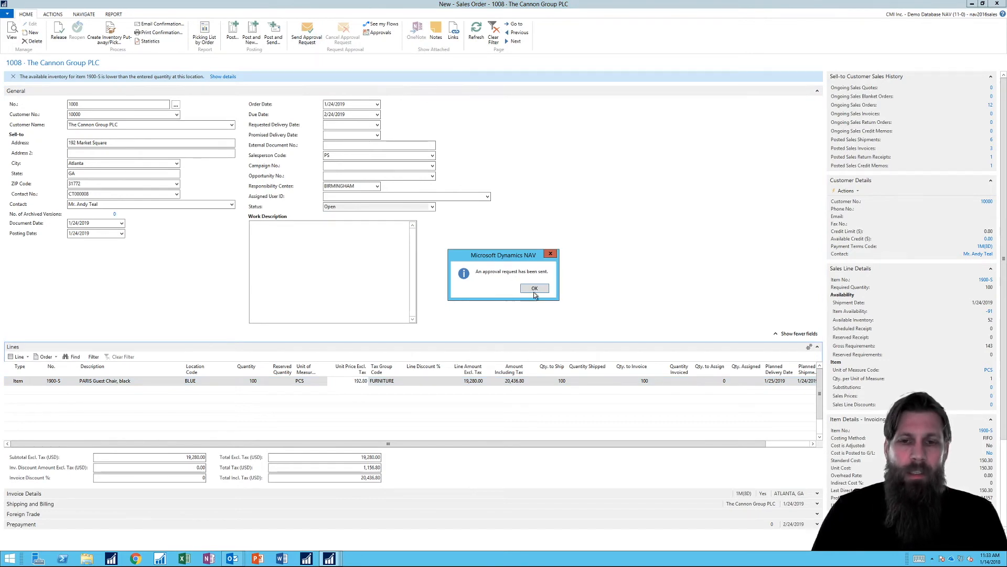
left_click(535, 289)
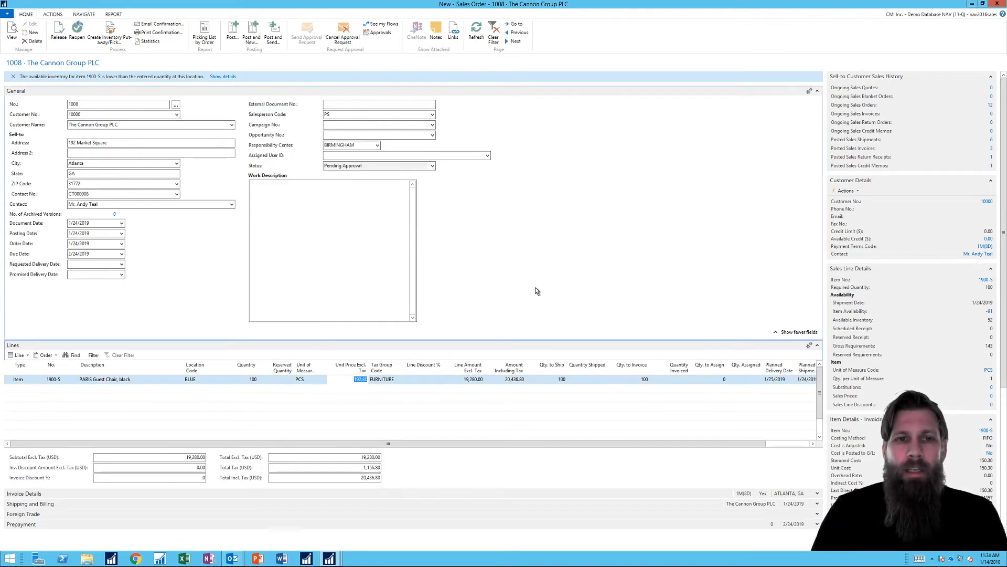
left_click(998, 3)
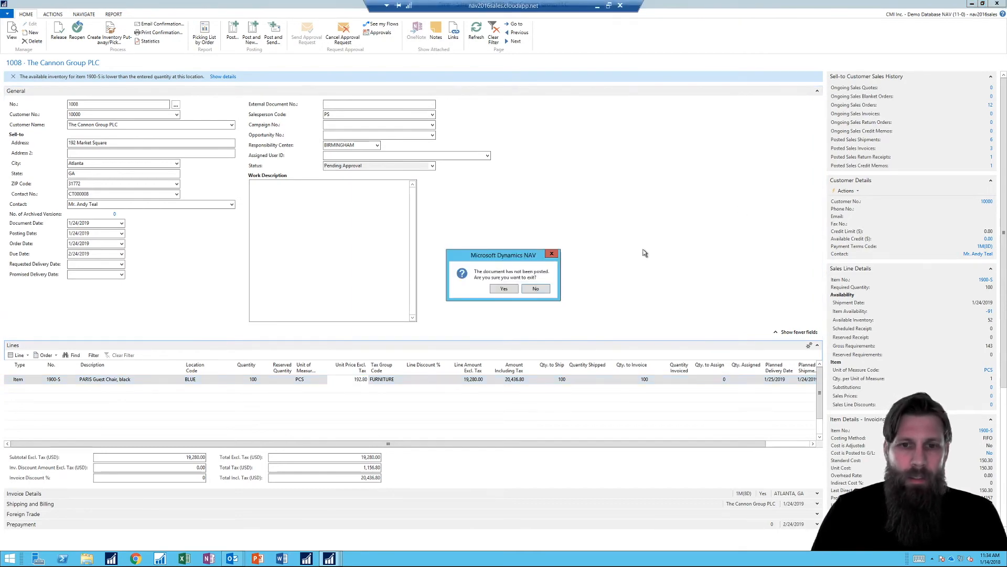
left_click(504, 290)
Switch to the Accounting Manager session, open the list of sales orders pending approval, and widen its Status column.
mouse_move(329, 558)
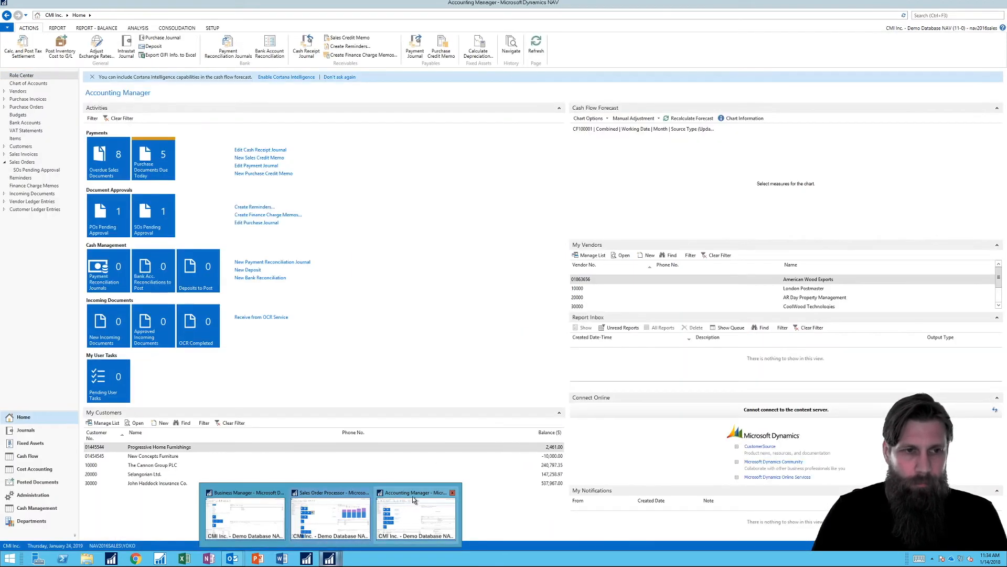
left_click(413, 498)
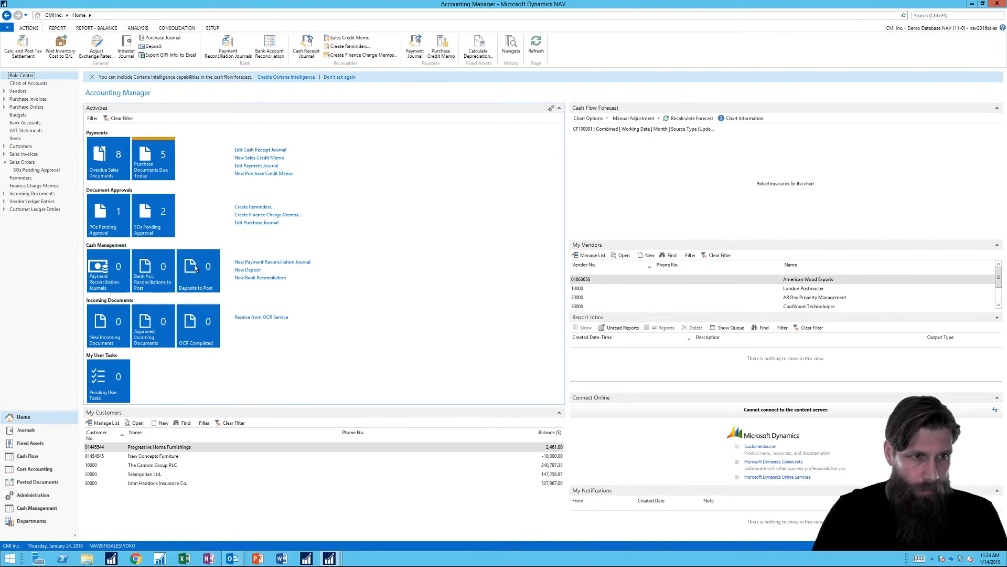
left_click(153, 215)
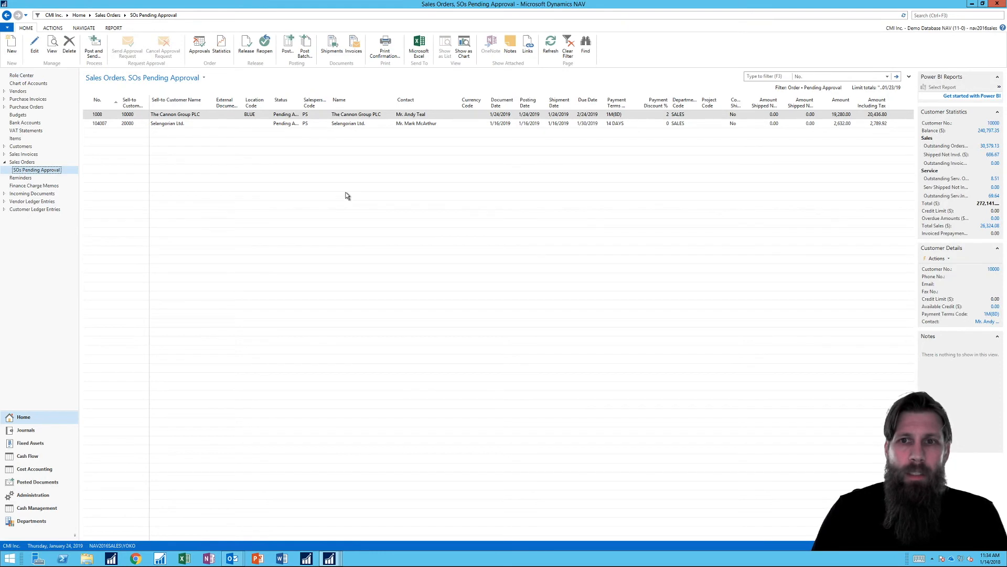
double_click(327, 98)
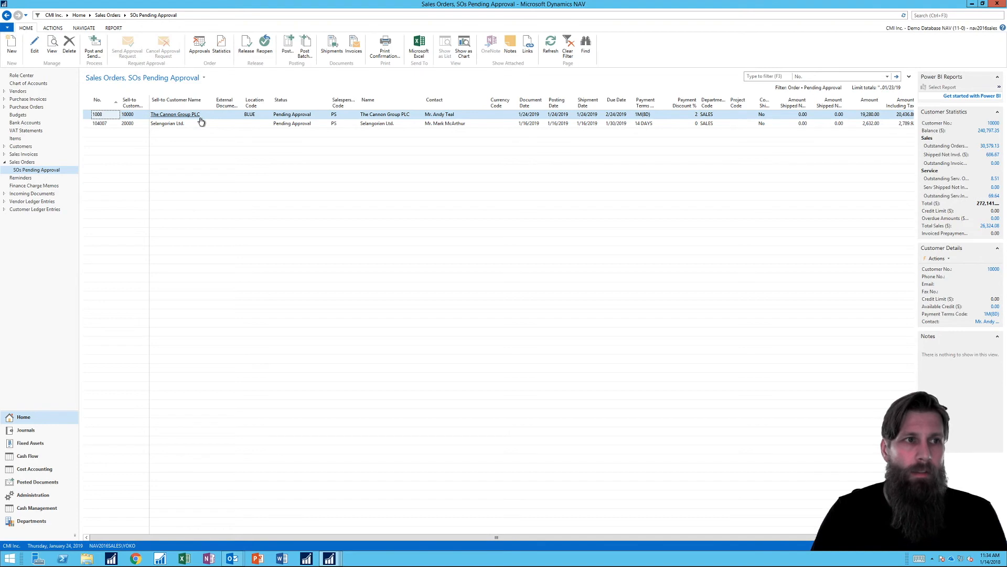
Open the pending sales order for The Cannon Group PLC to inspect its item line, and close it without posting.
left_click(35, 45)
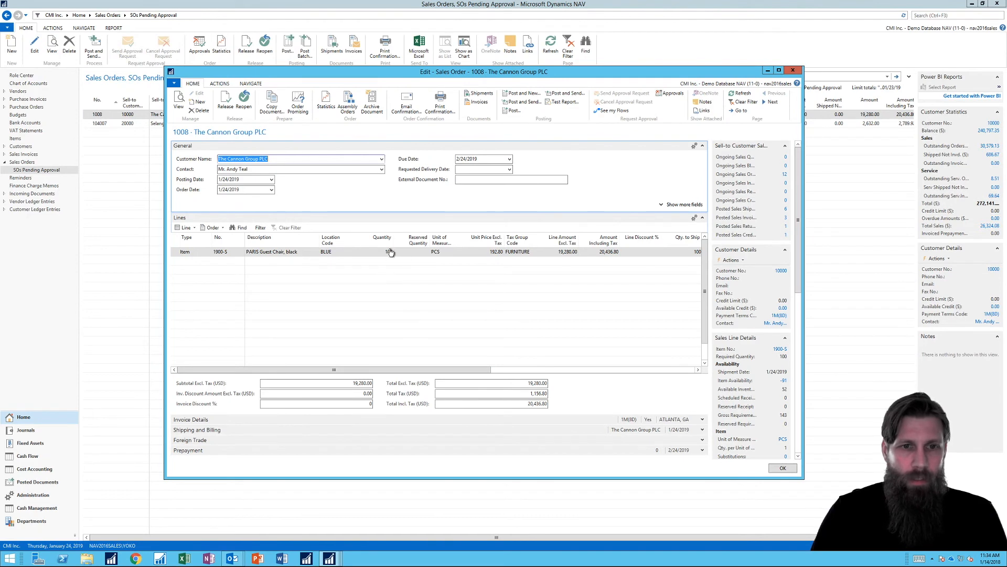
left_click(794, 71)
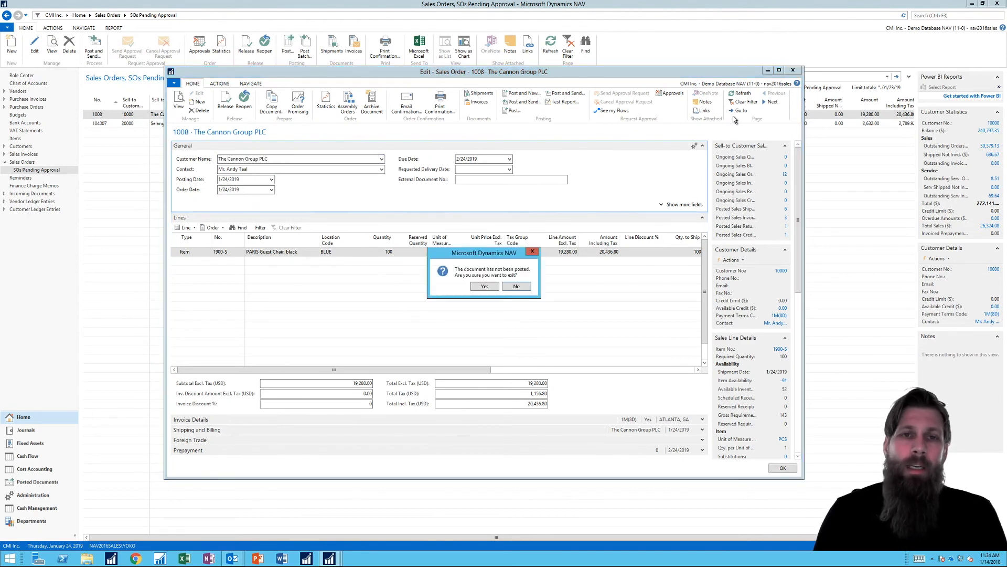
left_click(492, 287)
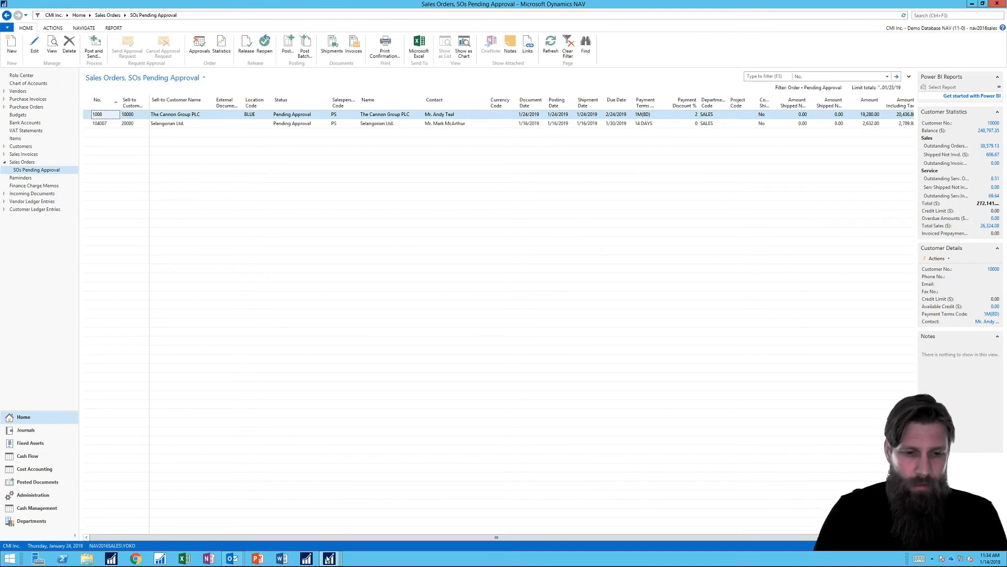
Return to the Business Manager session, reopen the Approval User Setup page, and move its window to uncover the Requests to Approve tile.
left_click(334, 563)
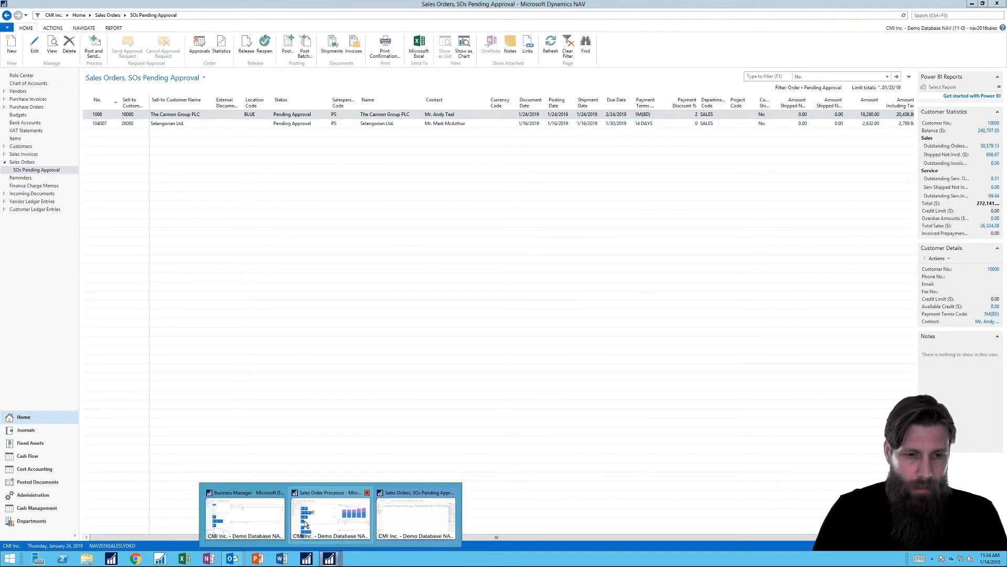
left_click(260, 522)
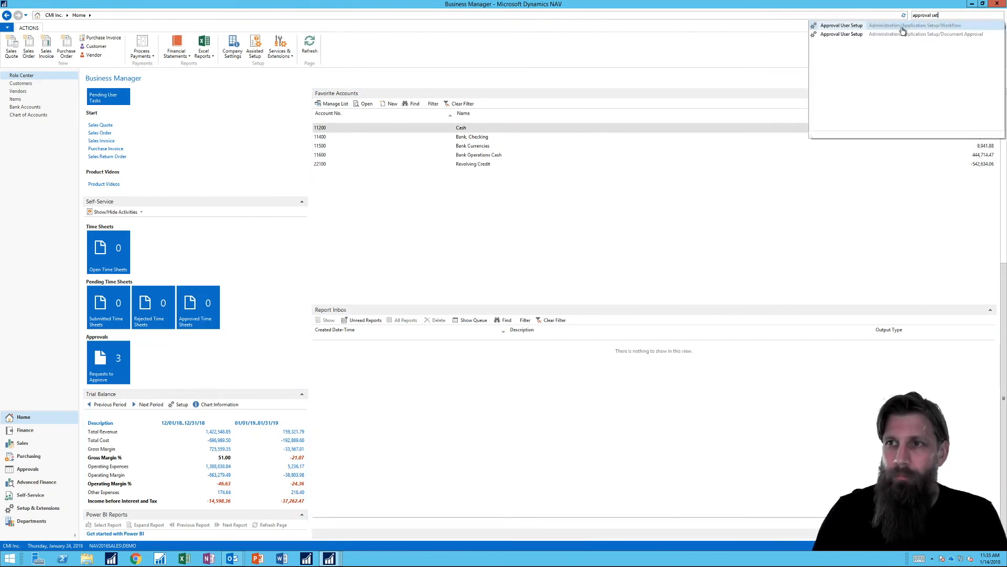
left_click(850, 34)
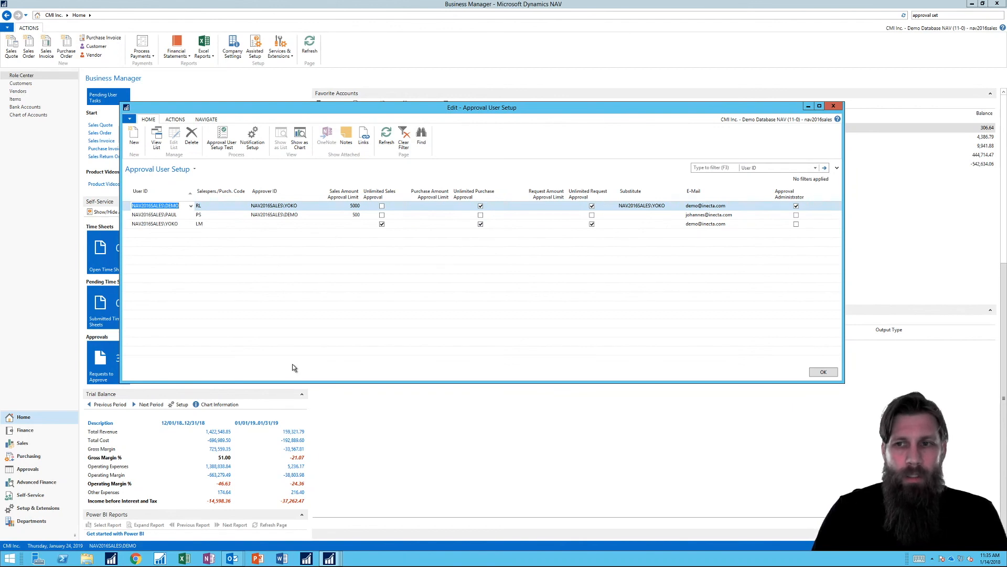
left_click_drag(462, 109, 467, 84)
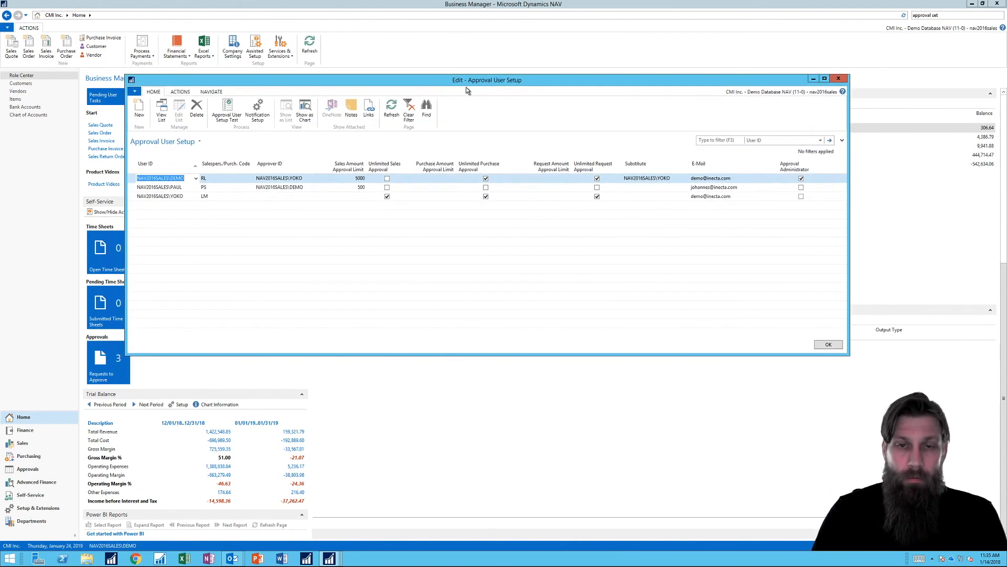